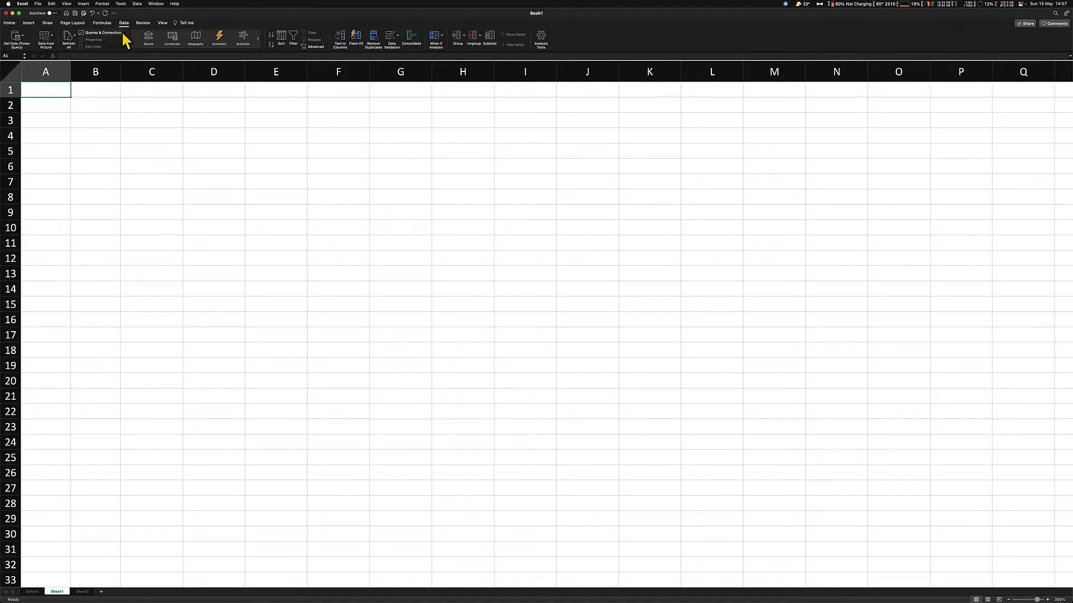
Import the 38 names from the scanned PDF into A1 via Data from Picture, inserting despite warnings
left_click(48, 46)
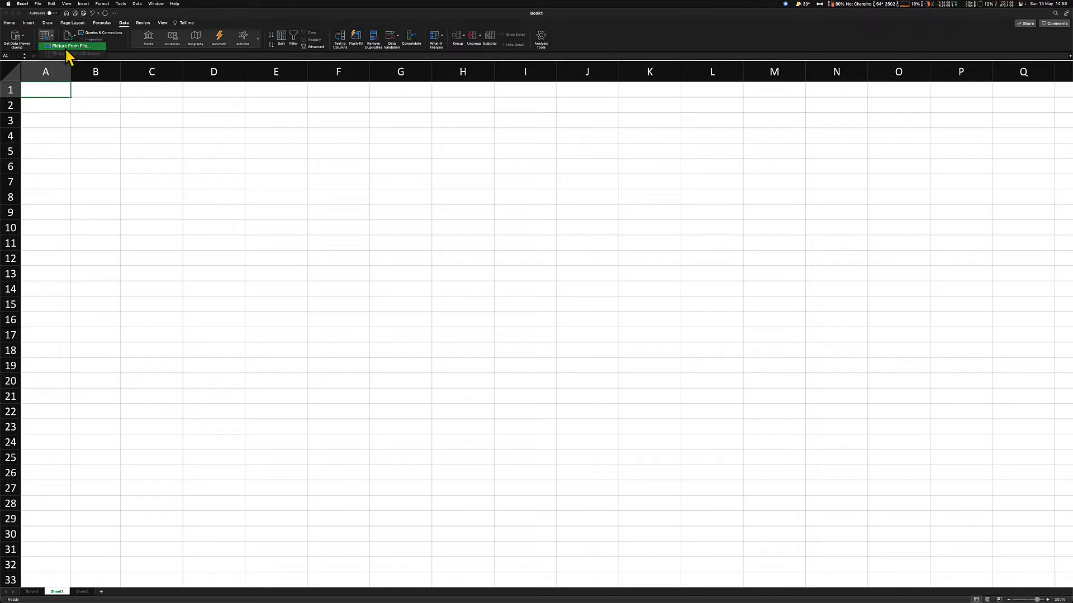
left_click(67, 47)
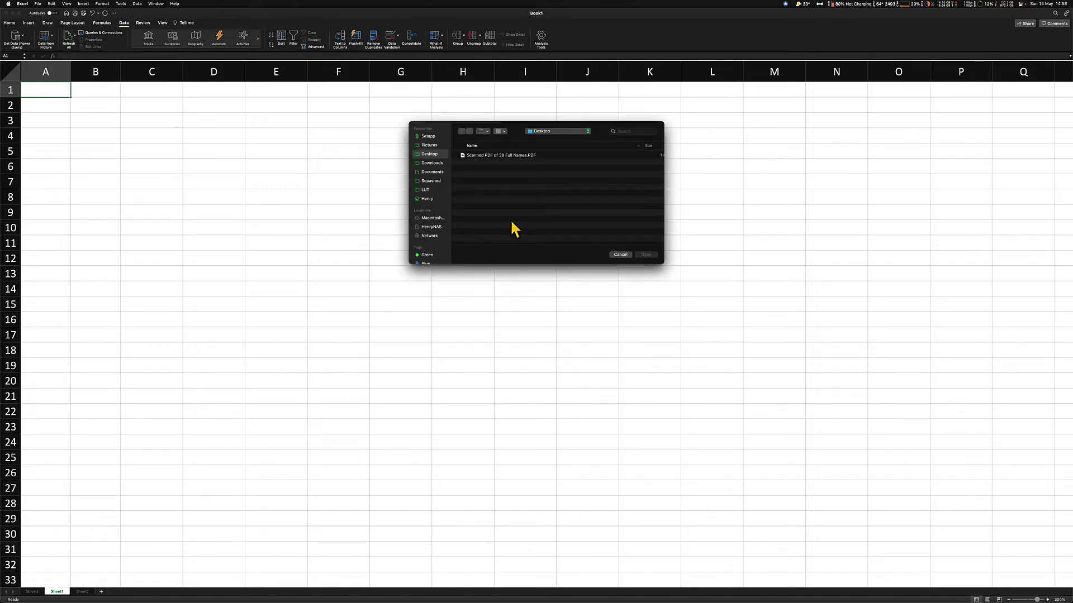
left_click(508, 156)
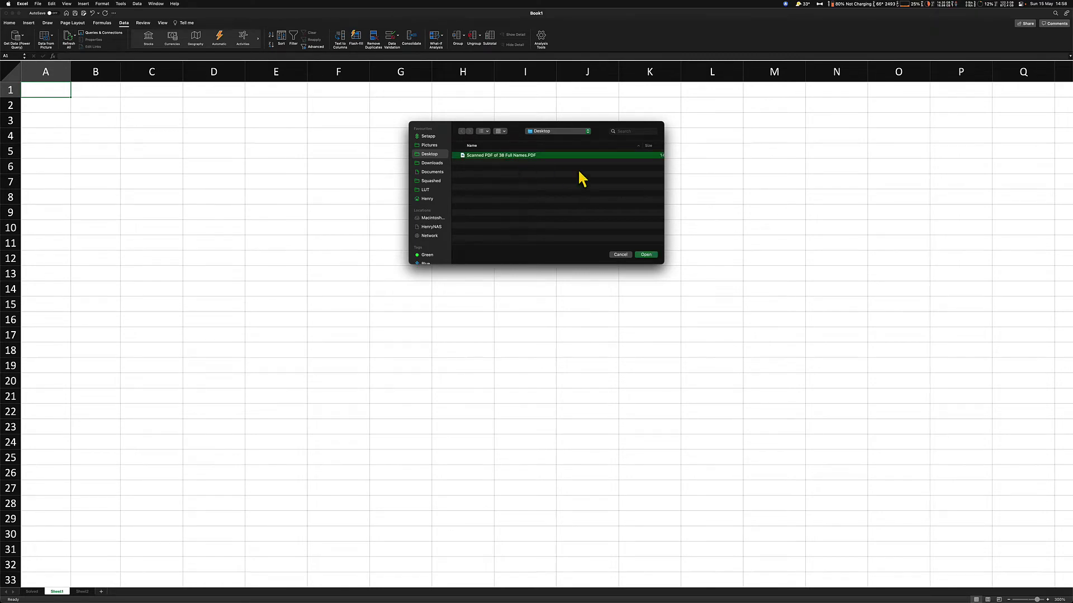
left_click(646, 255)
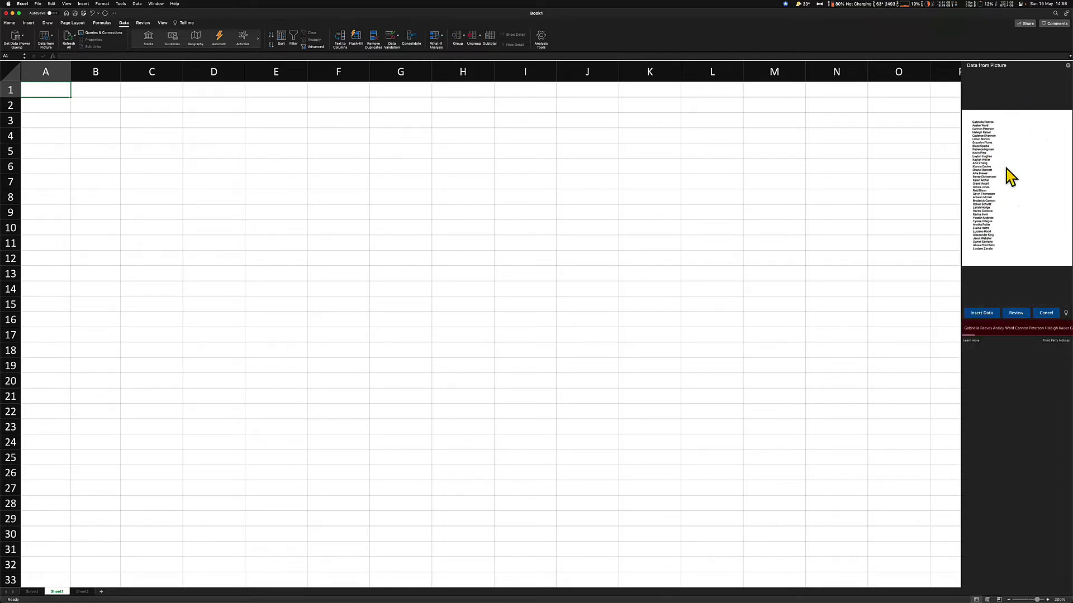
left_click(986, 318)
left_click(994, 347)
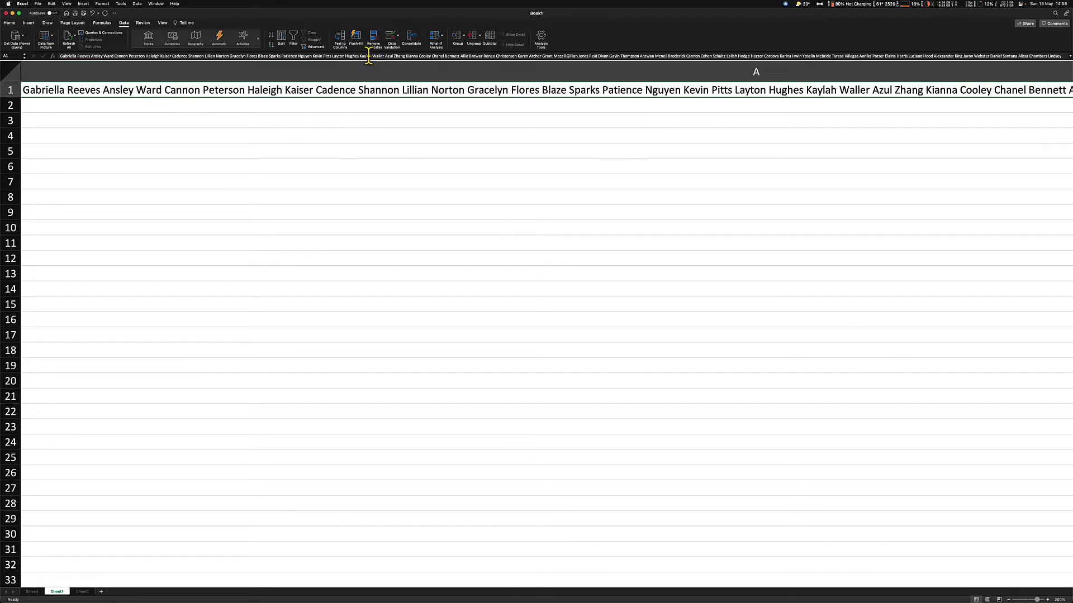
Split the names line in A1 across row 1 with Text to Columns, using default settings
left_click(339, 41)
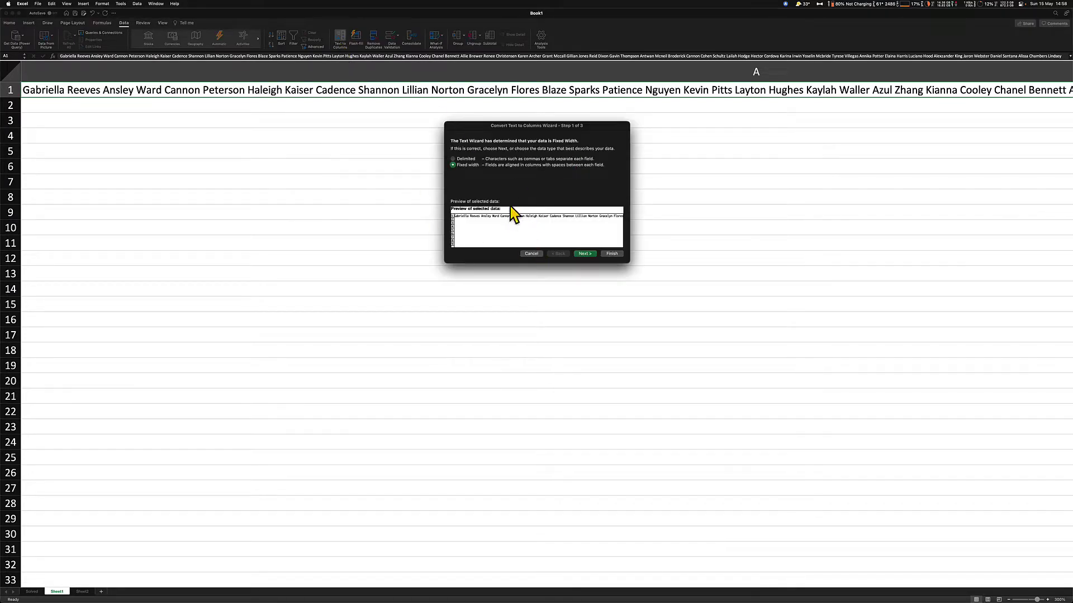
left_click(585, 255)
left_click(585, 257)
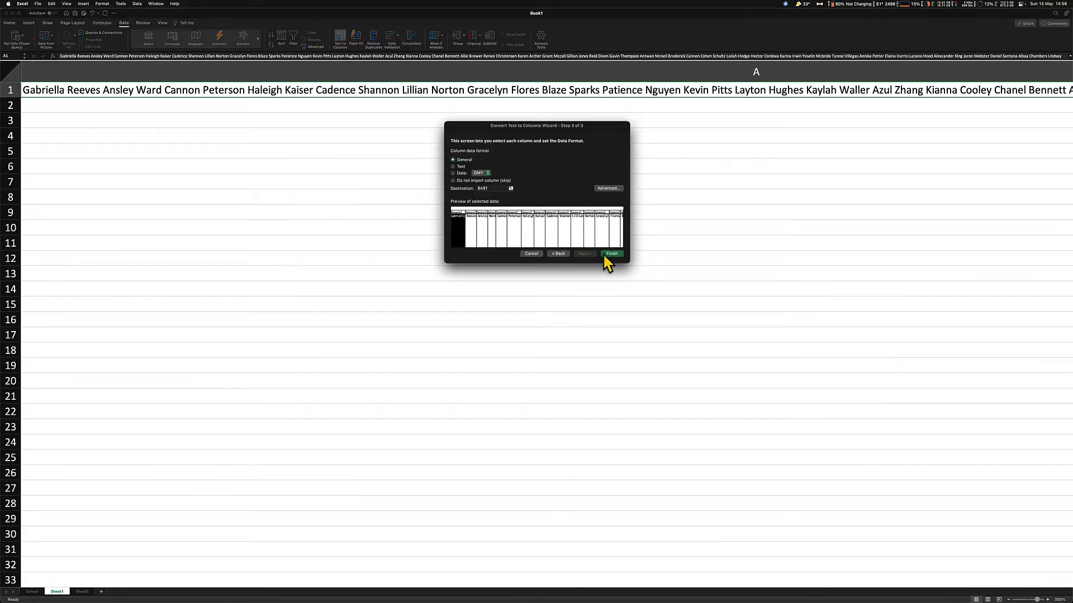
left_click(609, 255)
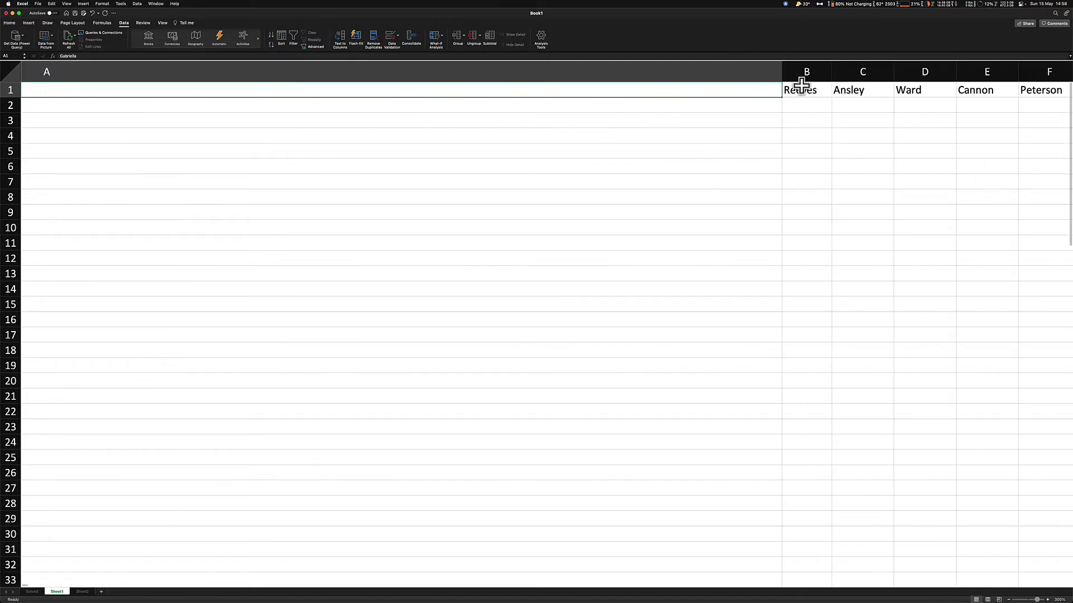
Autofit column A to fit Gabriella, then scroll right along row 1 toward BX1
double_click(781, 71)
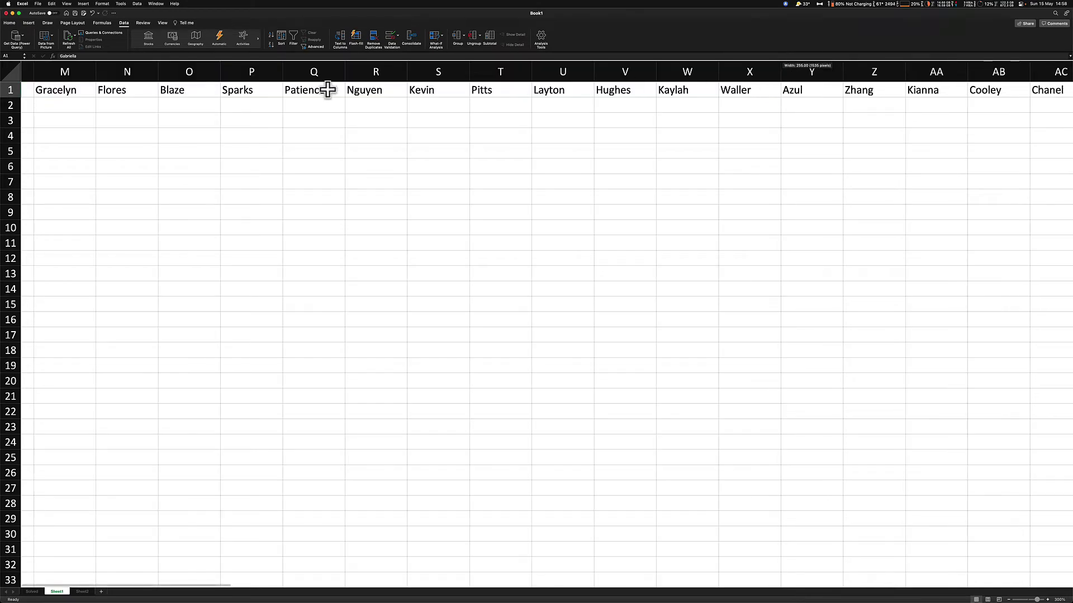
scroll(223, 89, "left", 5)
scroll(209, 91, "left", 8)
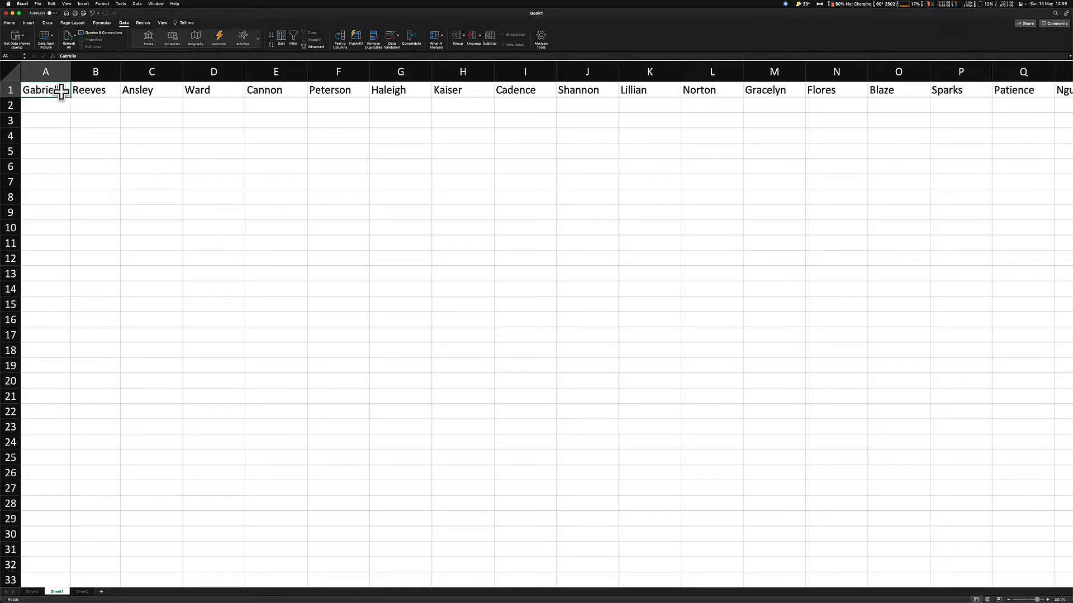
scroll(538, 99, "right", 15)
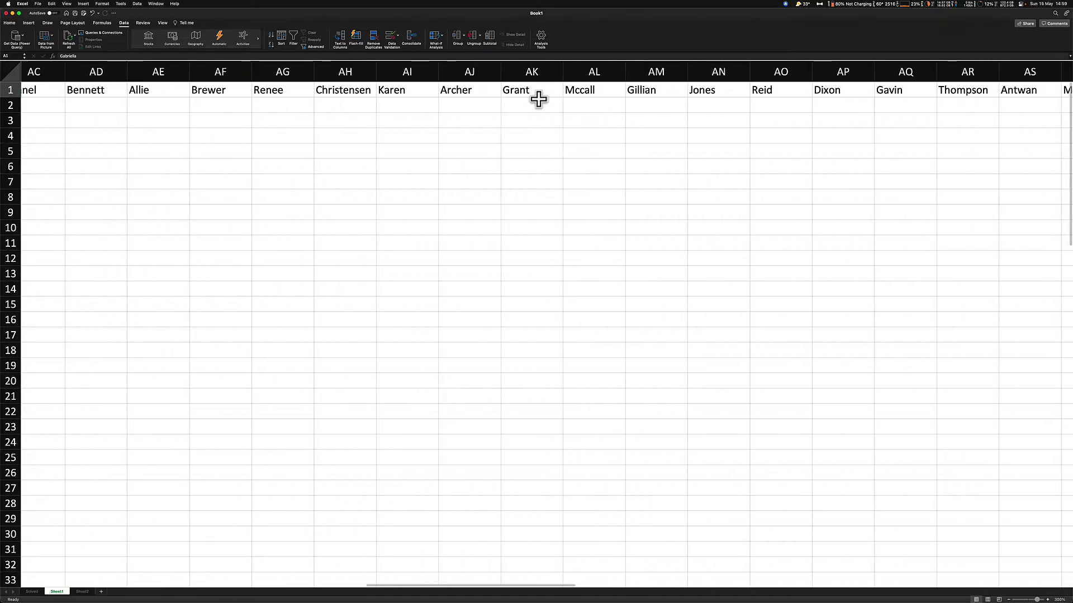
scroll(539, 100, "right", 20)
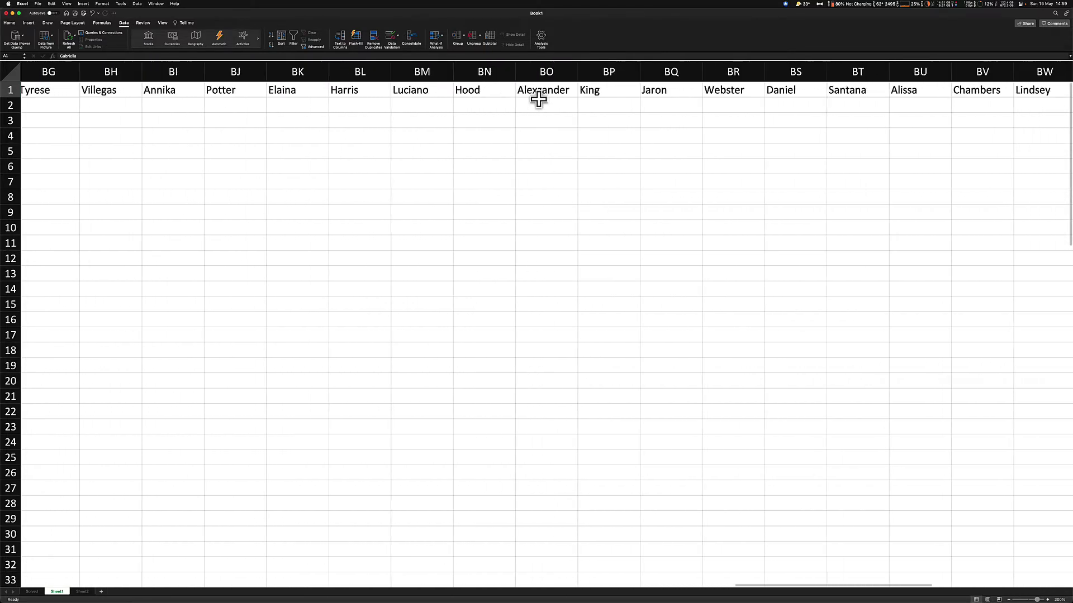
scroll(538, 100, "right", 8)
Select the name row A1:BX1 and copy it
left_click(424, 96, "shift")
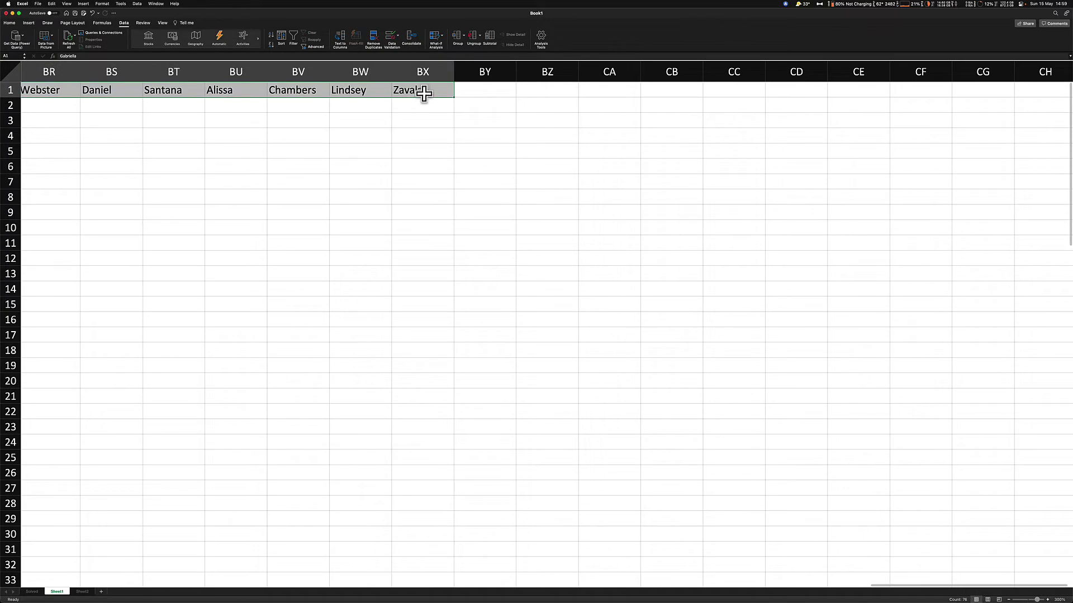
right_click(415, 91)
left_click(447, 101)
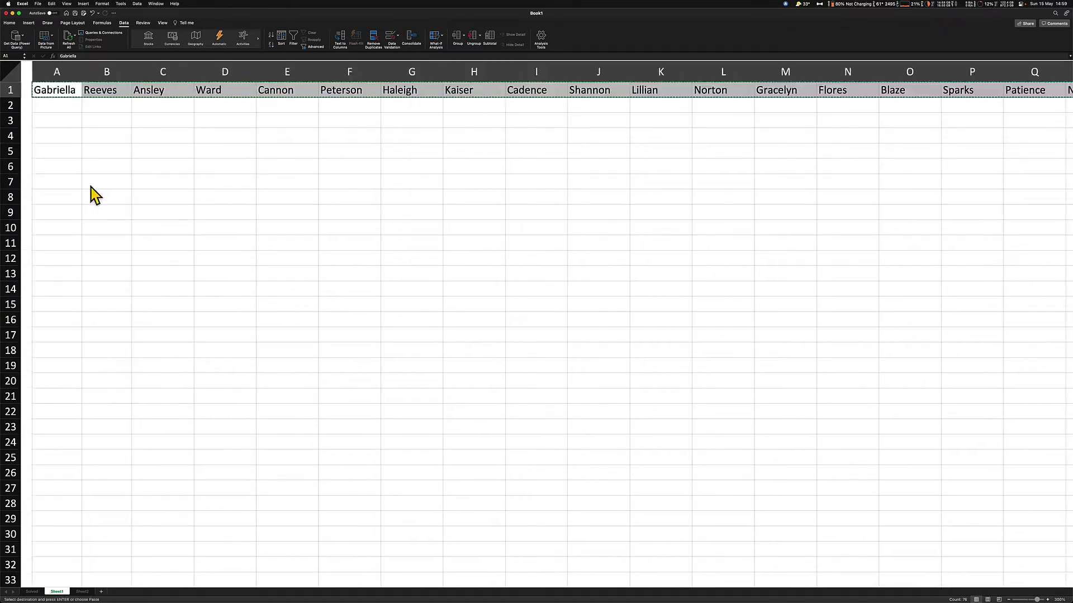
Paste the names transposed down column B starting at B5, ending with Zavala in B80
left_click(102, 153)
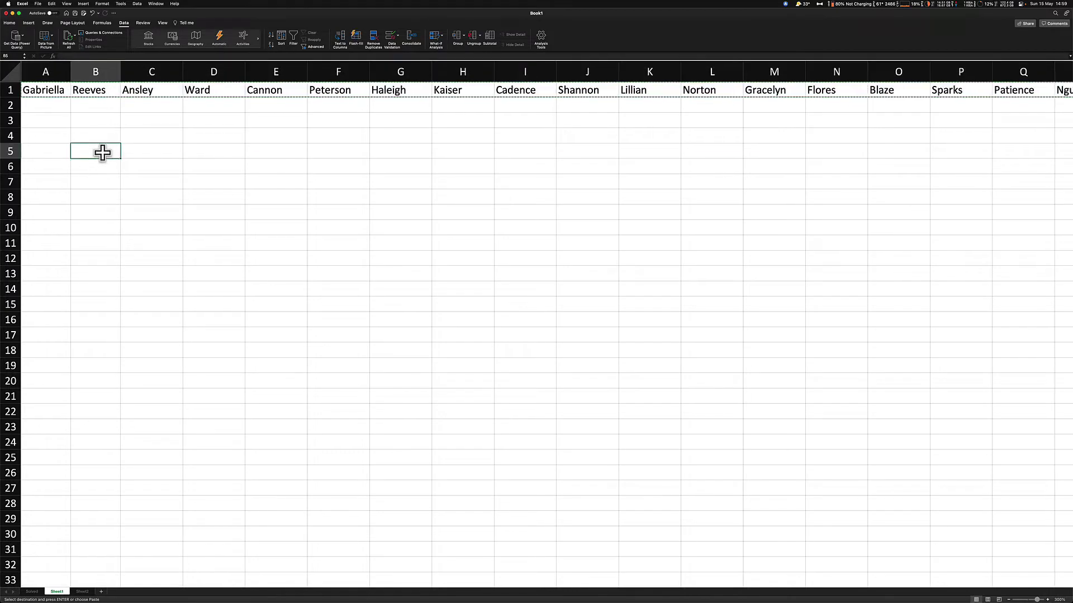
right_click(102, 152)
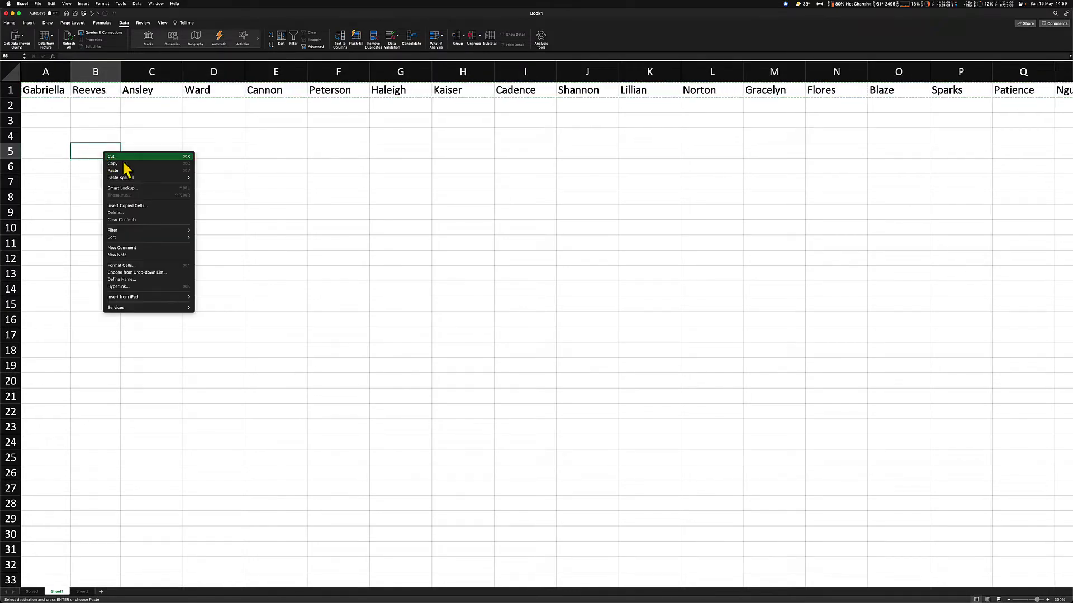
mouse_move(134, 178)
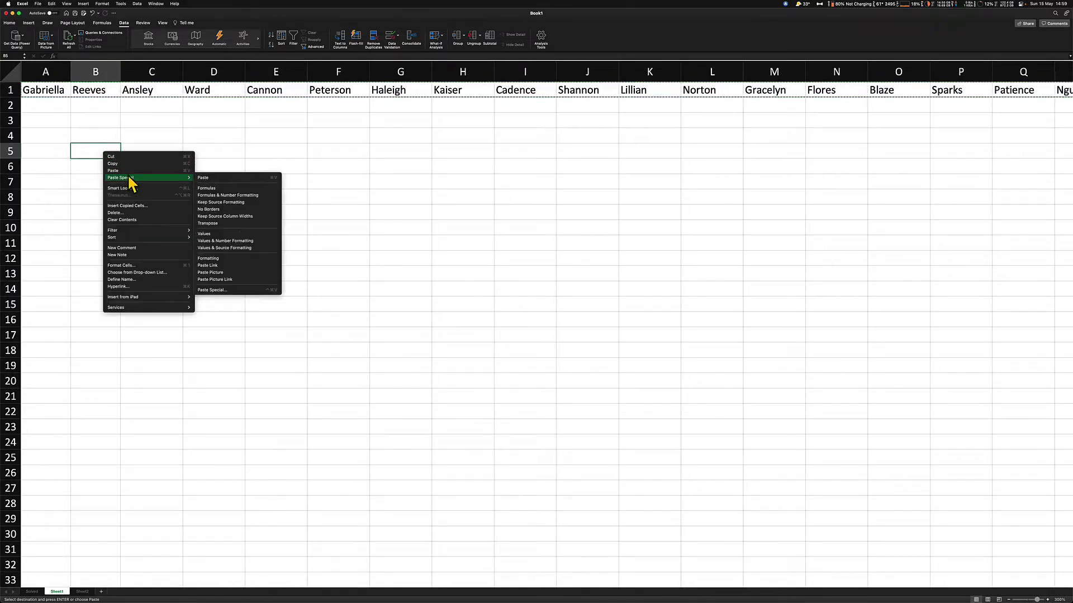
left_click(211, 226)
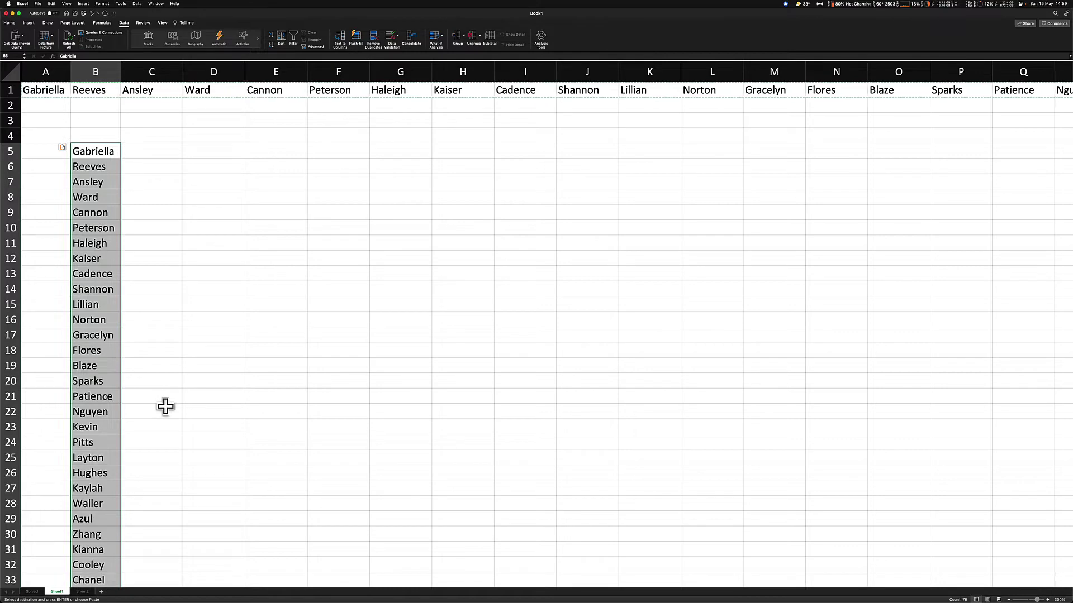
left_click(165, 406)
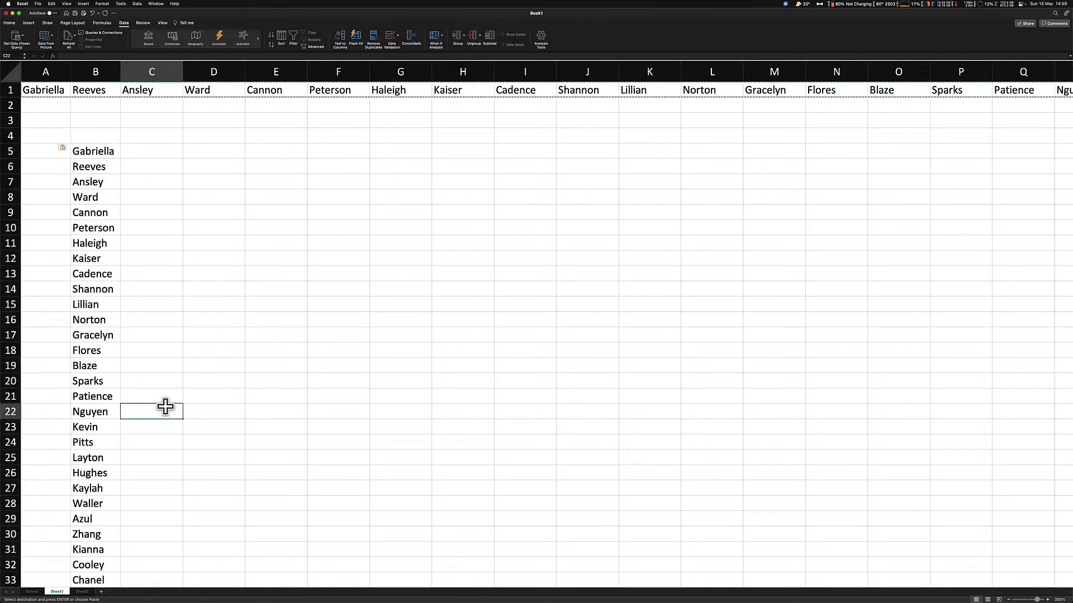
left_click(97, 151)
scroll(91, 375, "down", 10)
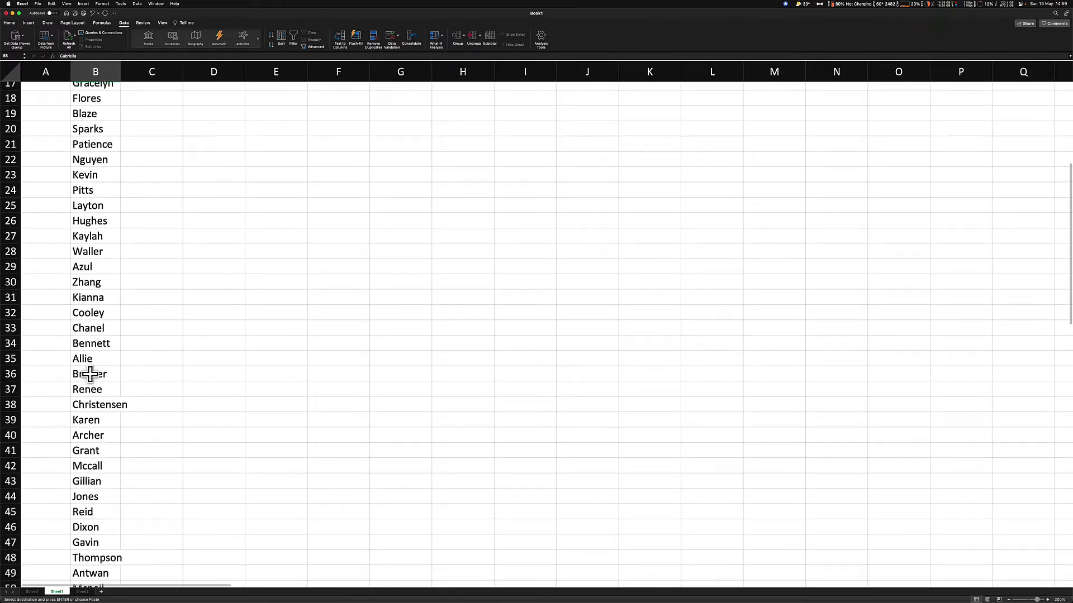
scroll(91, 374, "down", 10)
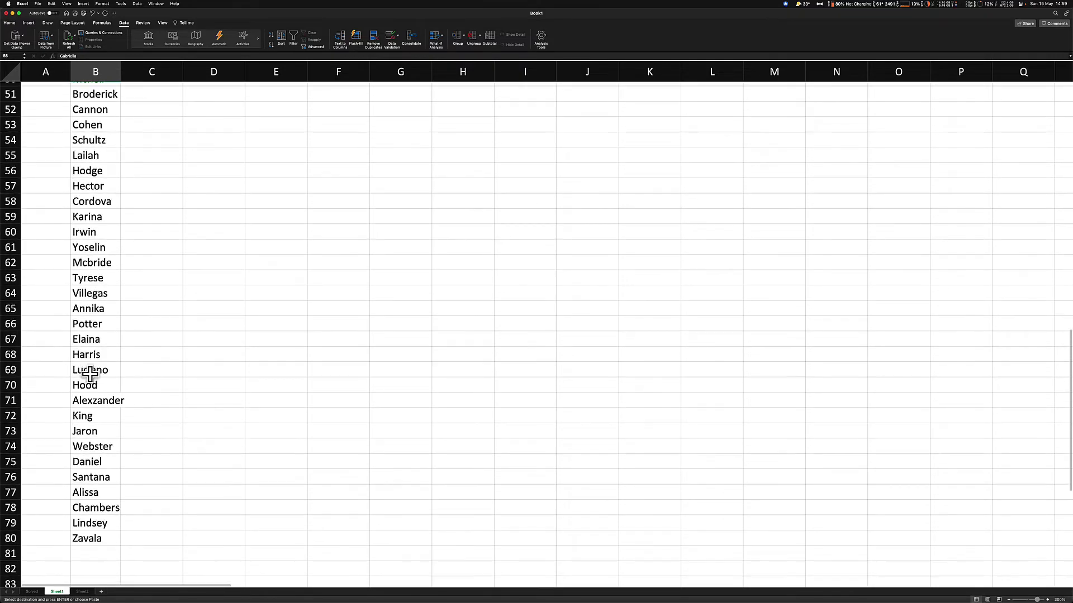
Copy B5:B80 and paste it into B2 on the next empty sheet
left_click(92, 490, "shift")
right_click(92, 366)
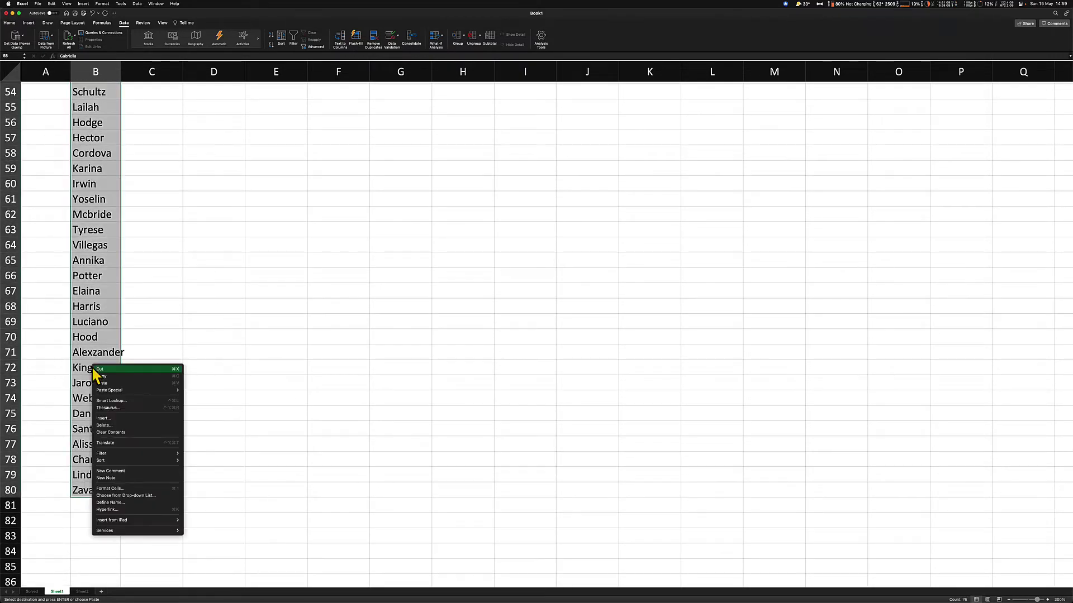
left_click(111, 377)
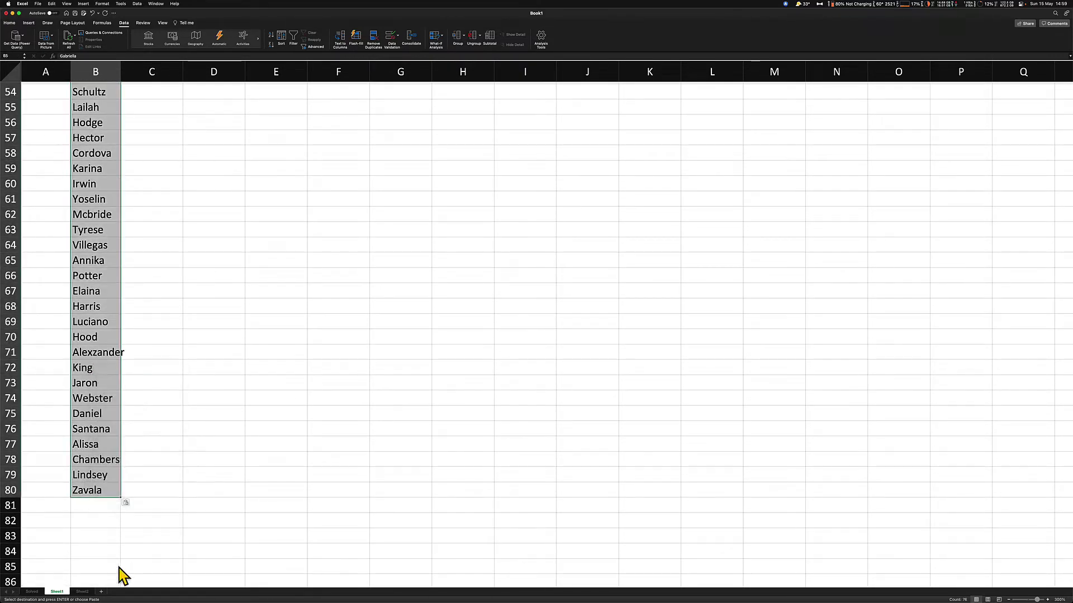
left_click(83, 591)
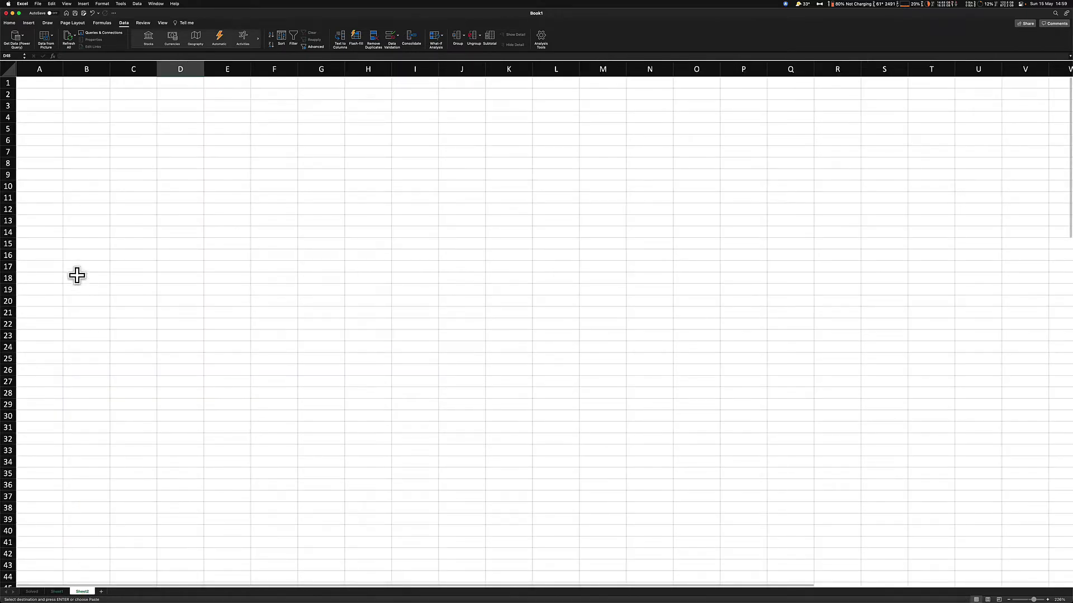
left_click(89, 95)
key("super+v")
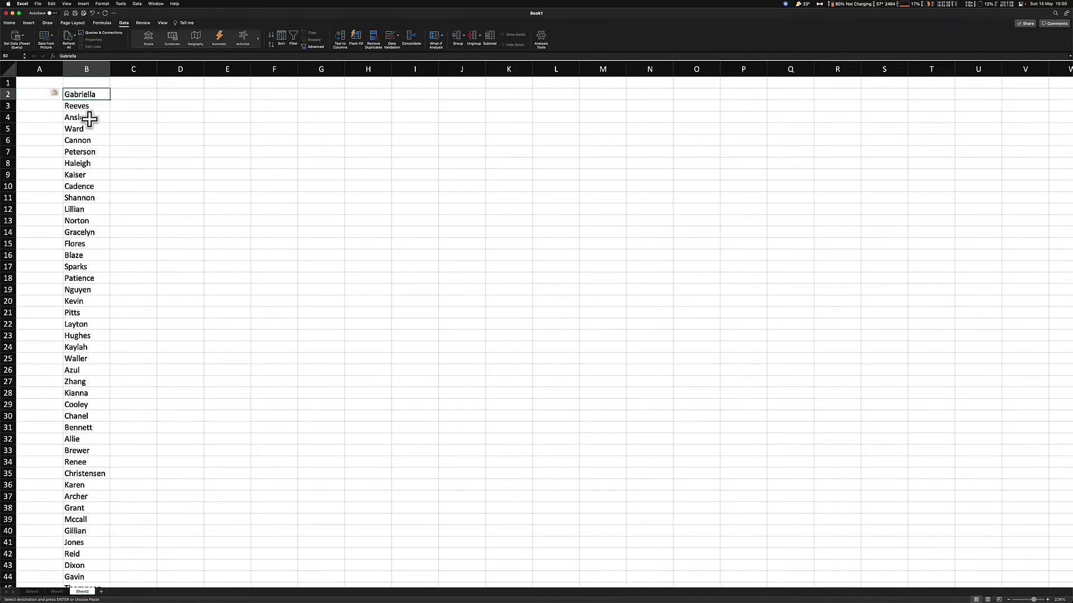
Select Gabriella, Ansley and Cannon in B2, B4 and B6 as first names
right_click(89, 117)
key("Escape")
left_click(87, 95)
left_click(85, 117, "super")
left_click(88, 140, "super")
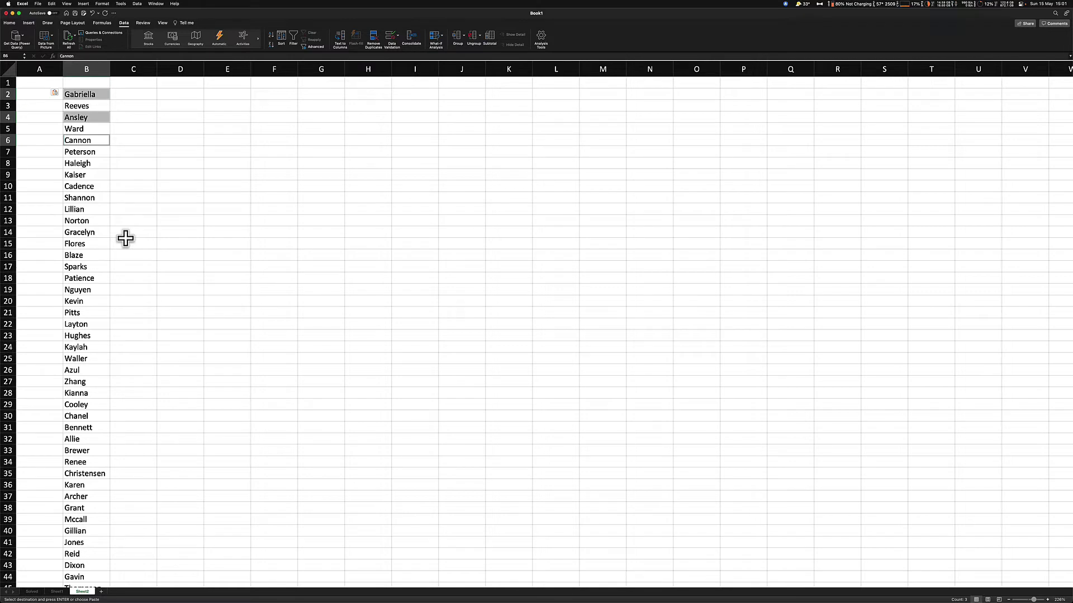
left_click(84, 162)
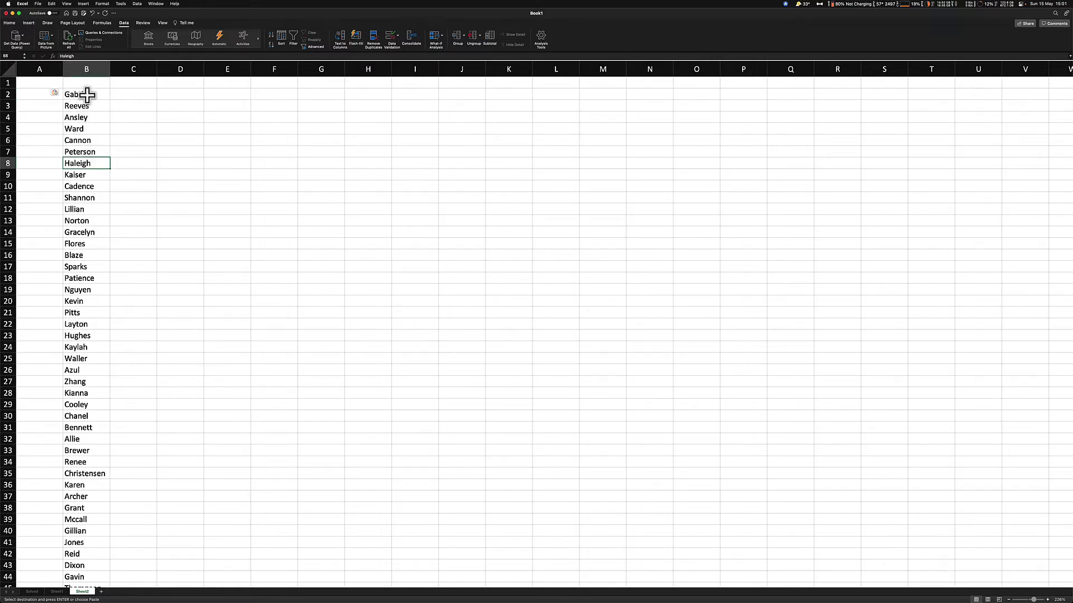
left_click(88, 95)
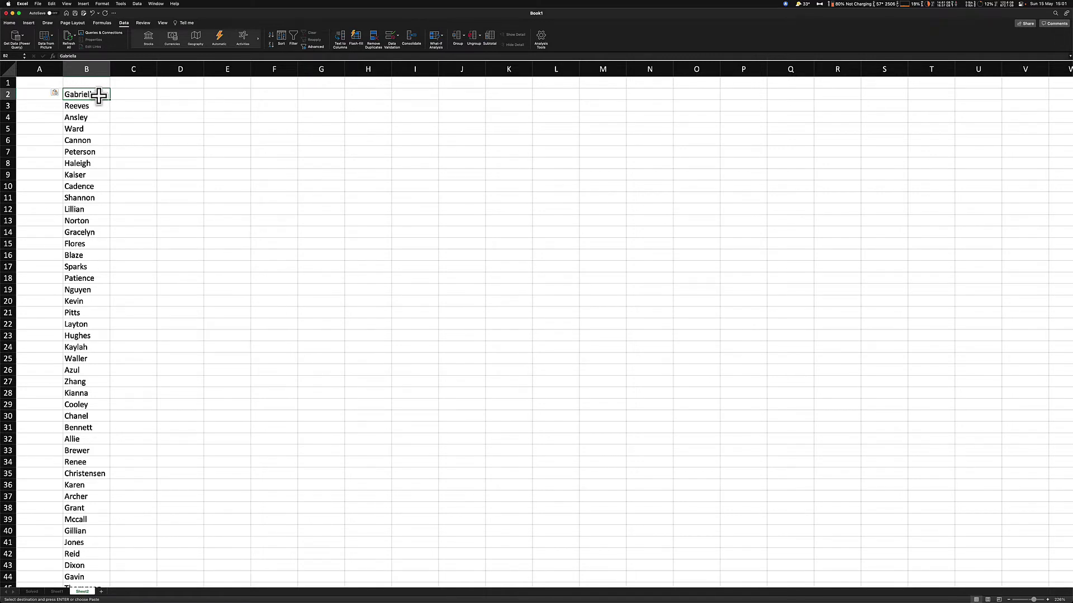
left_click(92, 119)
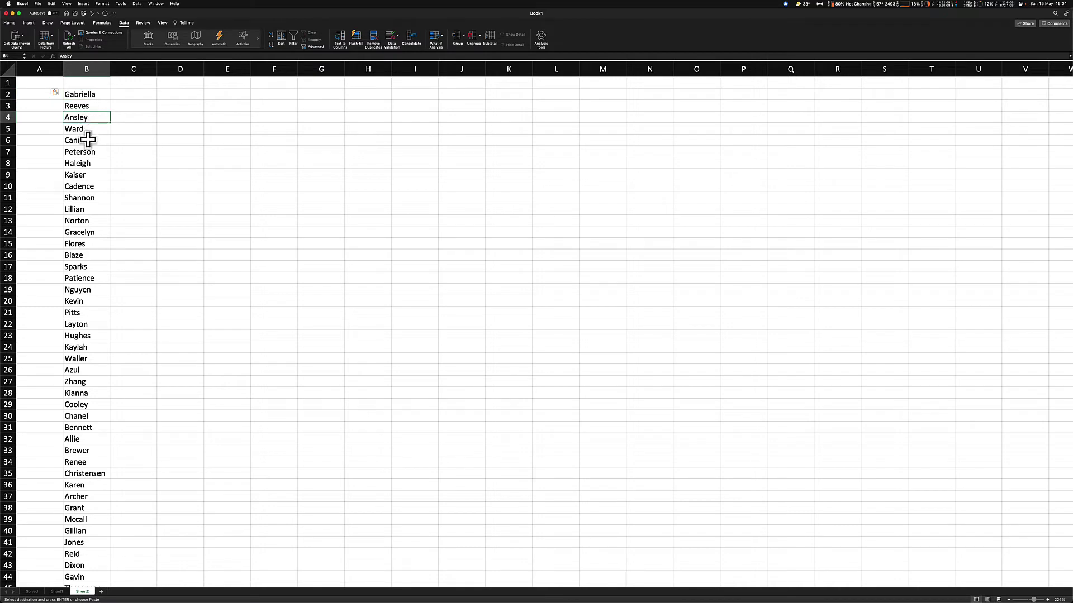
left_click(90, 140)
left_click(90, 163)
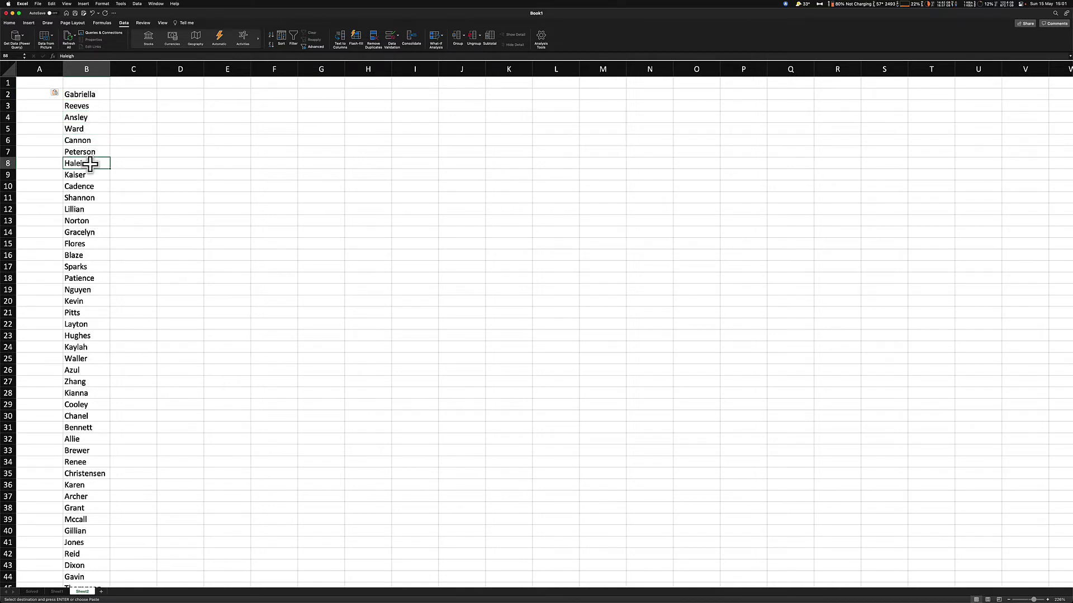
left_click(87, 93)
left_click(83, 117)
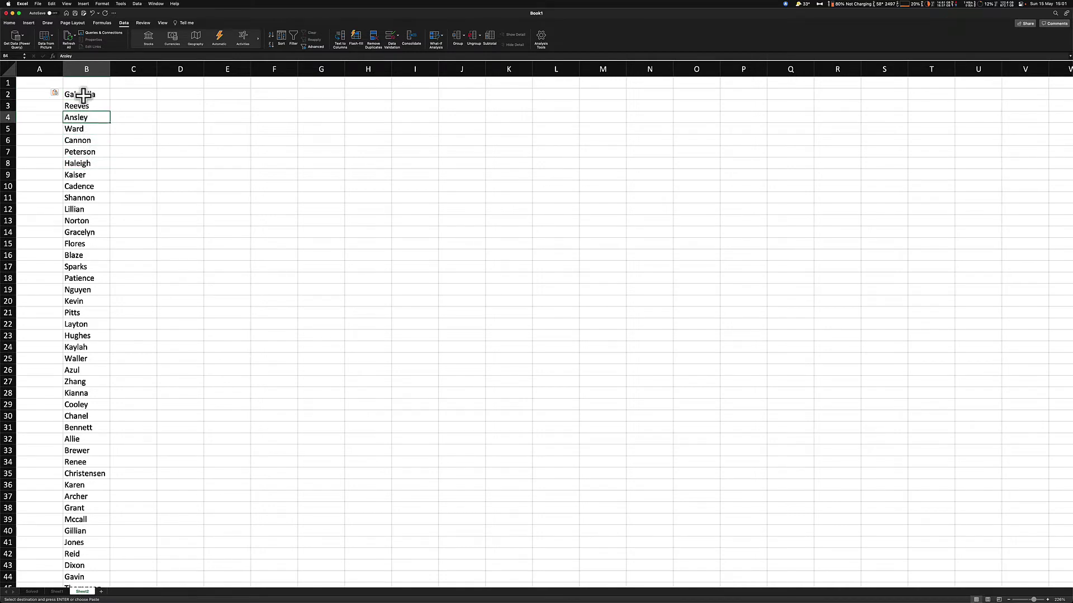
left_click(7, 93)
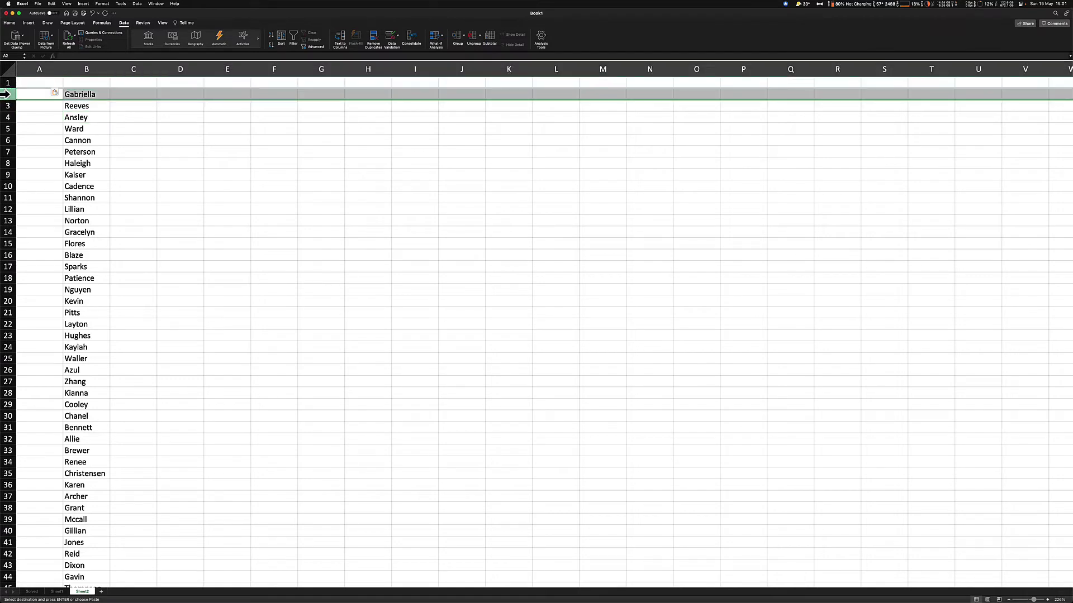
left_click(7, 117)
left_click(6, 140)
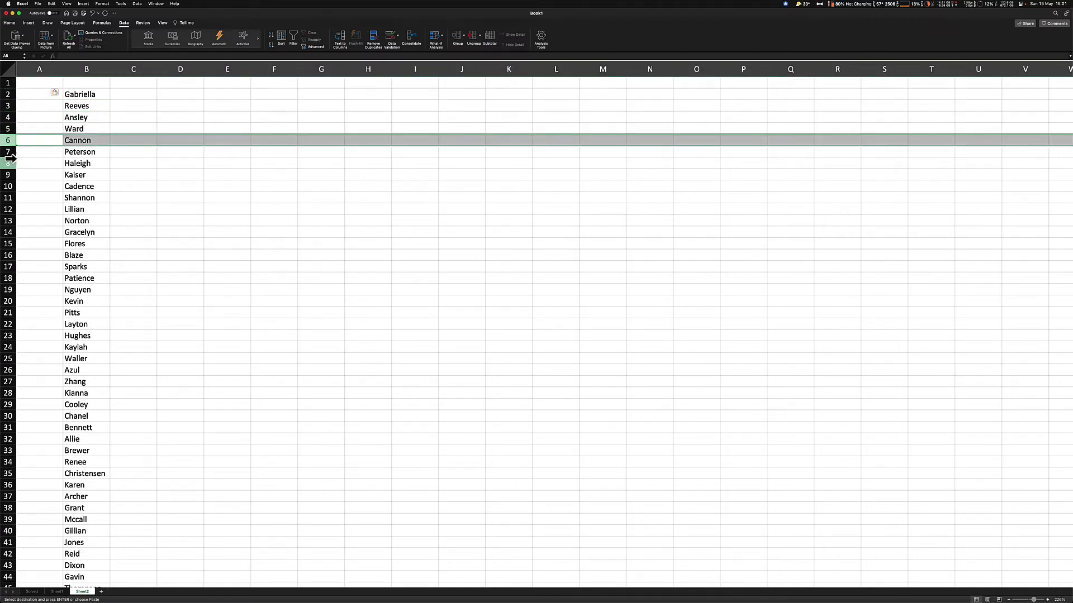
left_click(8, 163)
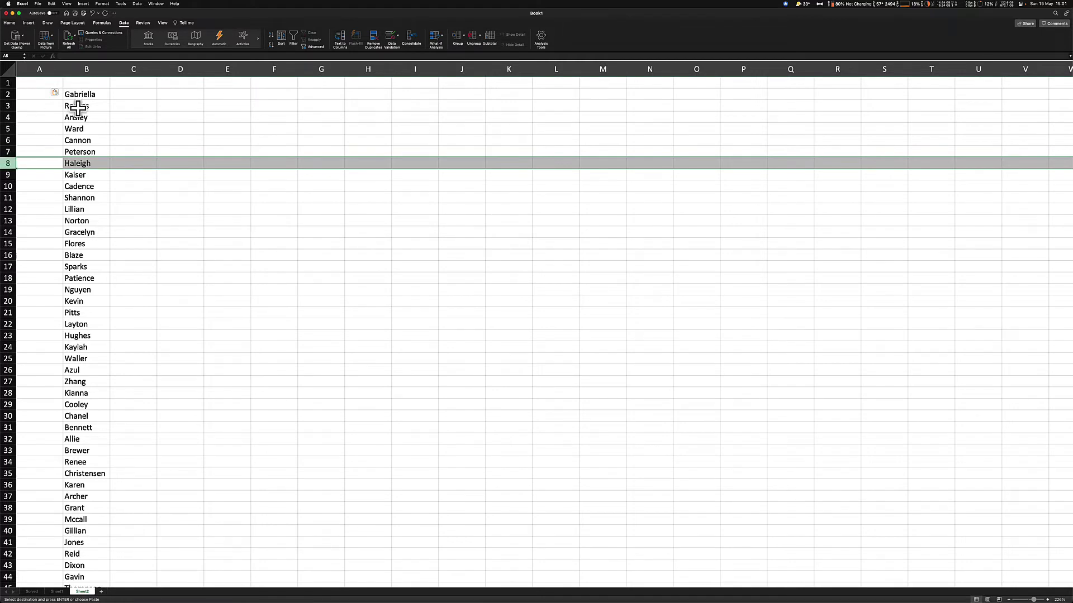
left_click(4, 105)
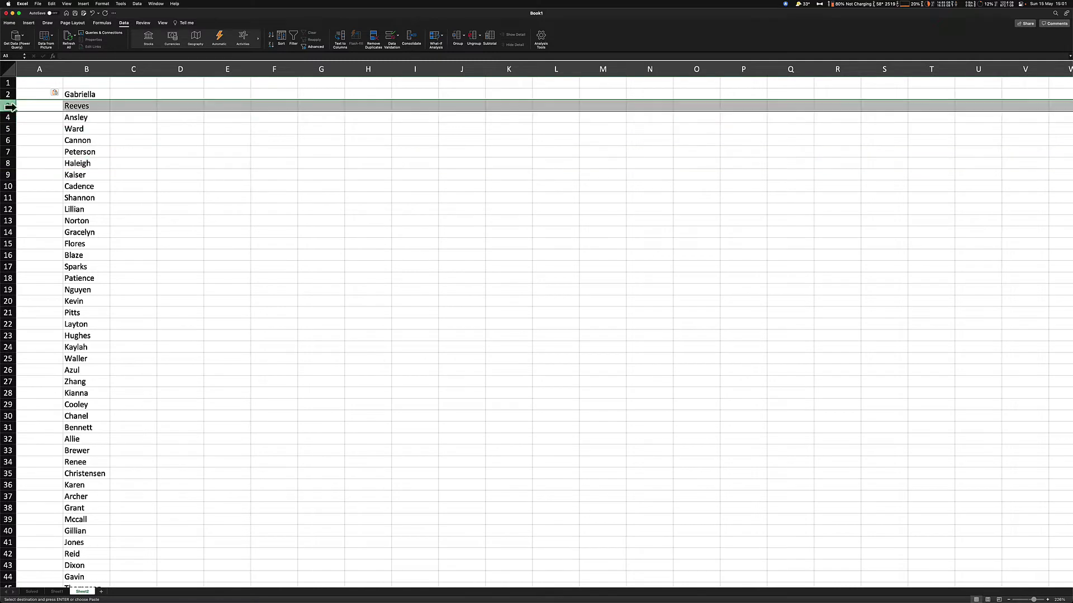
left_click(8, 128)
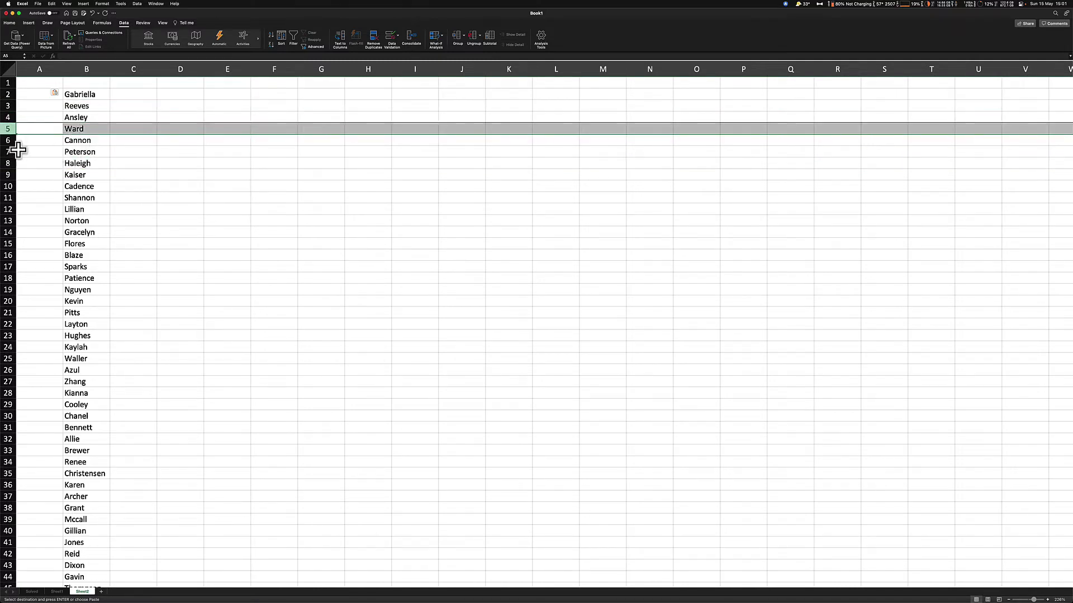
left_click(8, 151)
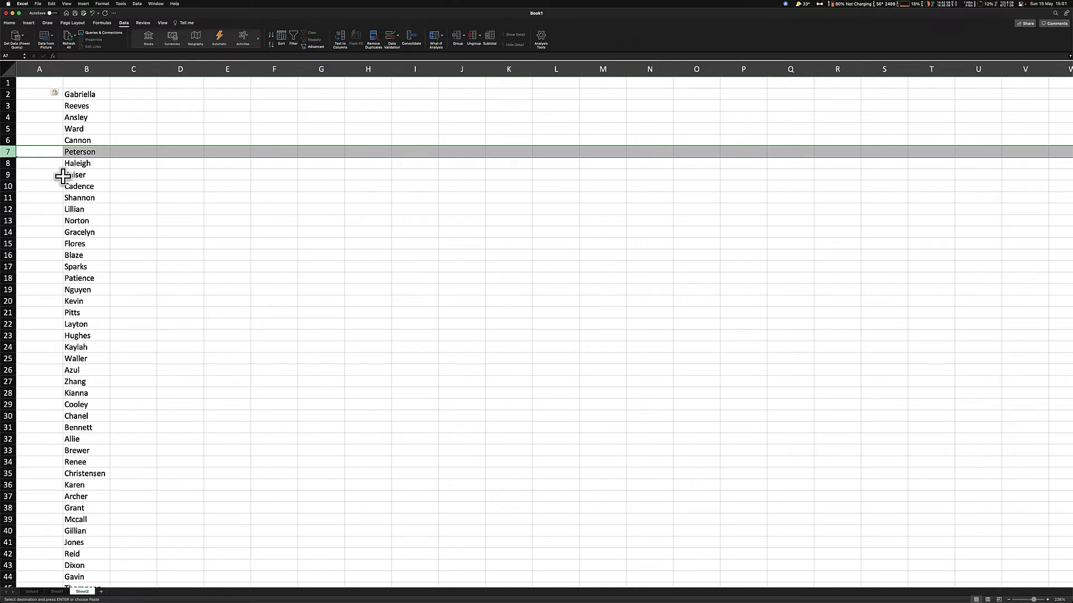
Enter the header EVEN in C1 and =ISEVEN(ROW()) in C2, which returns TRUE
left_click(133, 83)
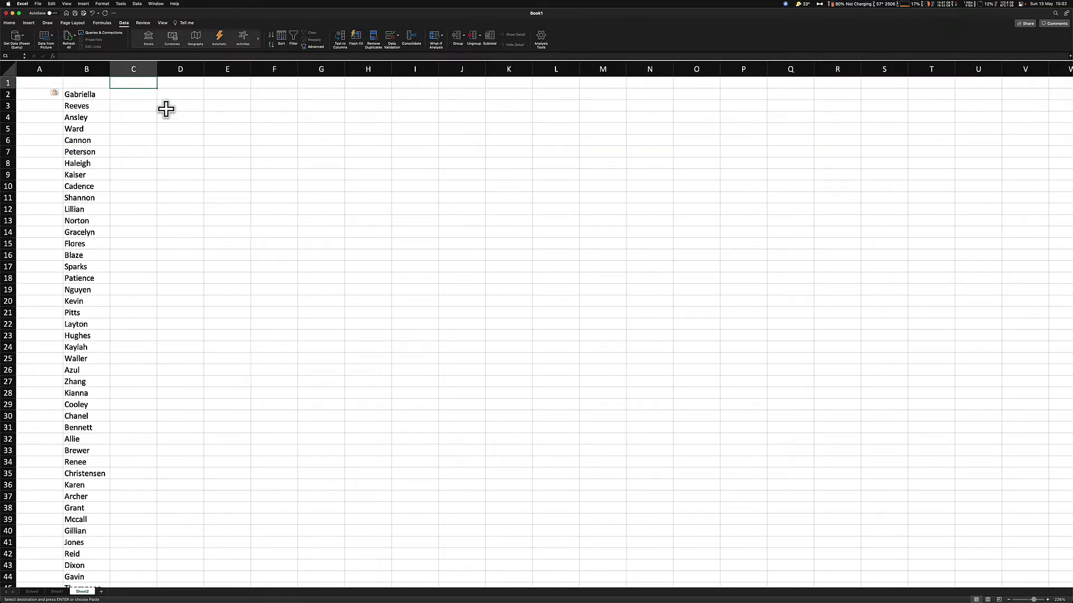
type("EVEN")
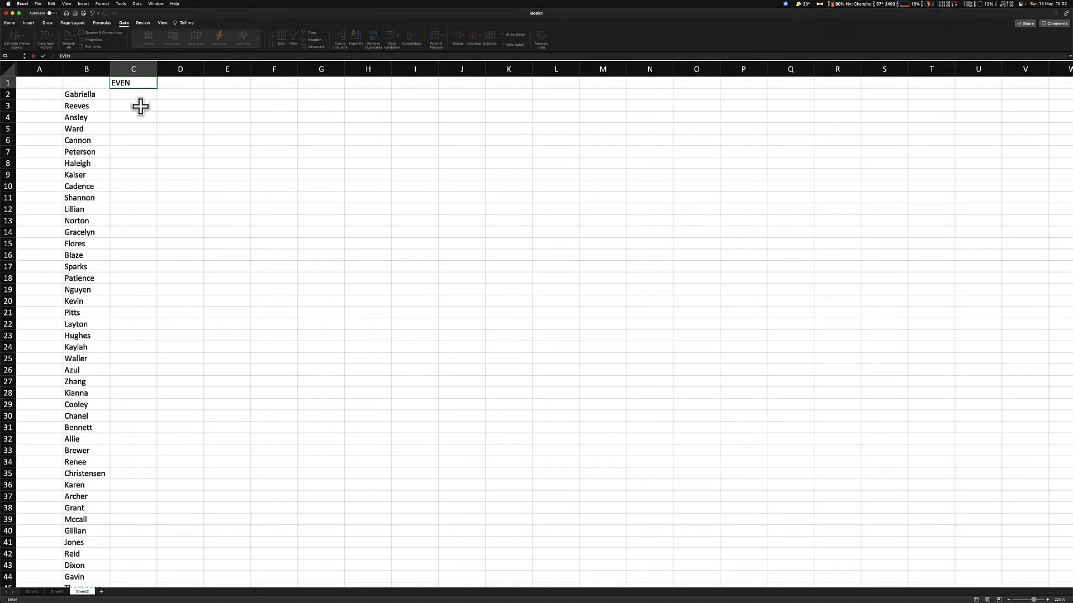
left_click(136, 96)
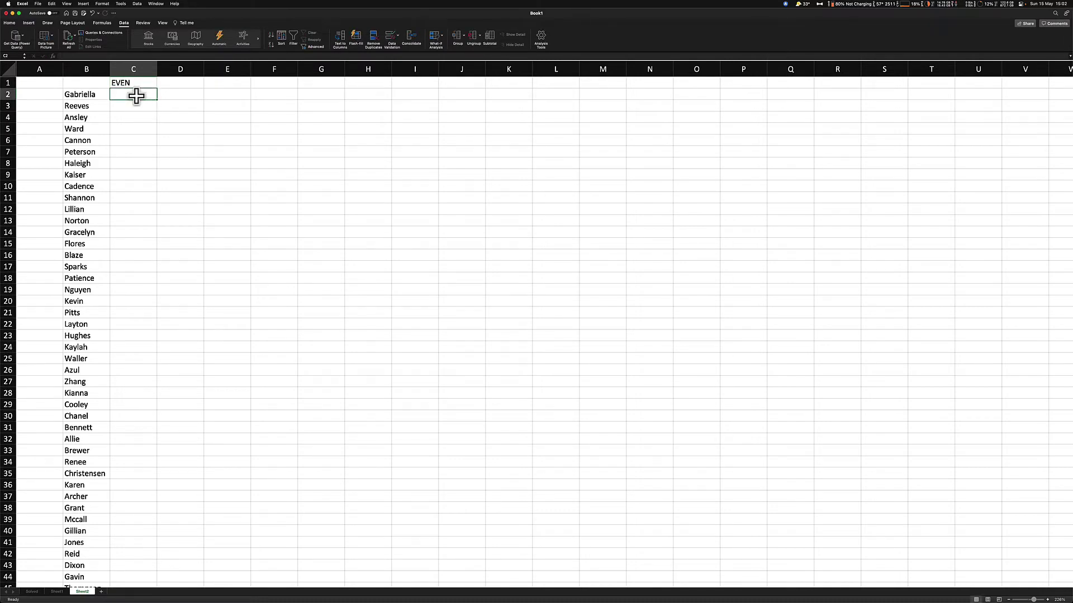
type("=IS")
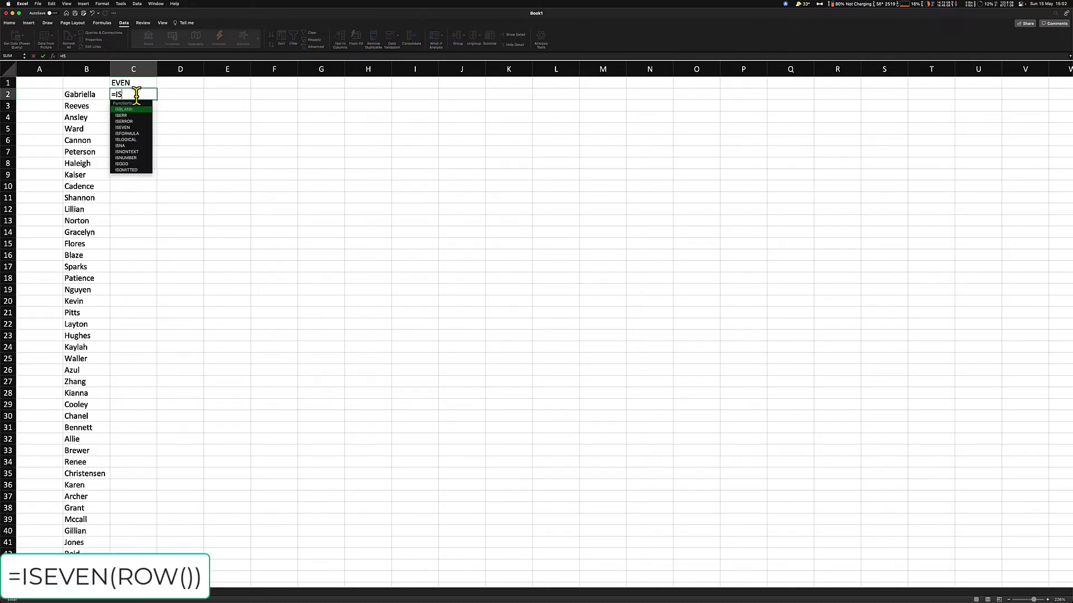
type("EVEN(")
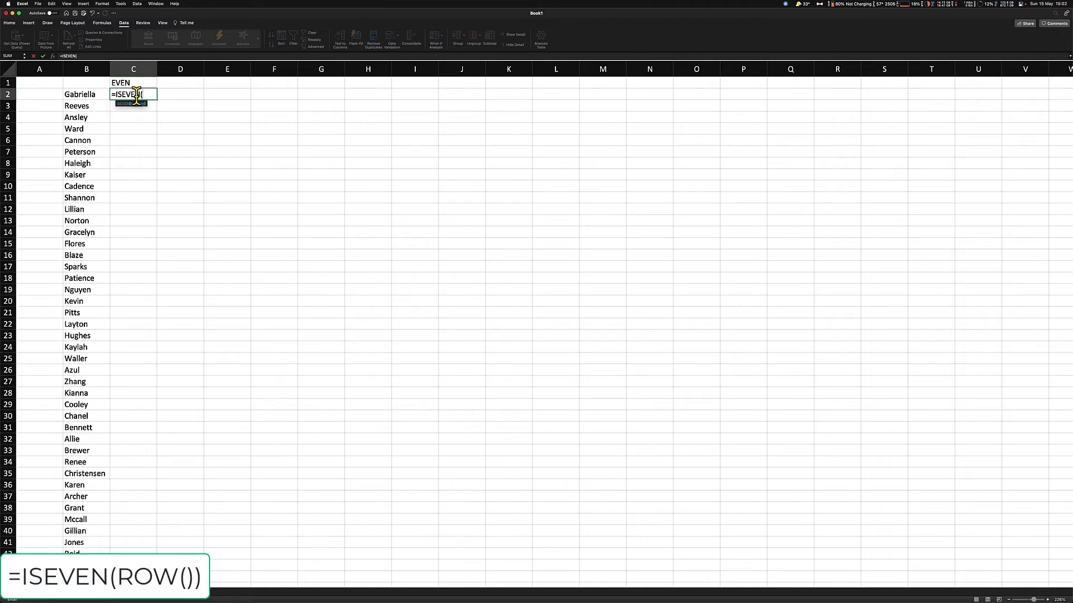
type("ROW")
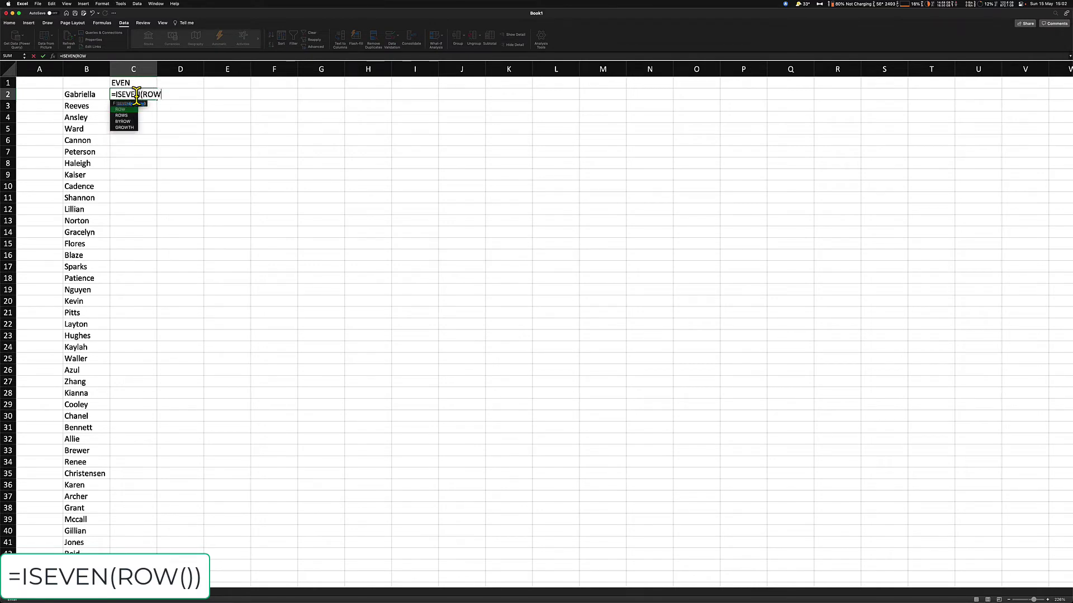
type("())")
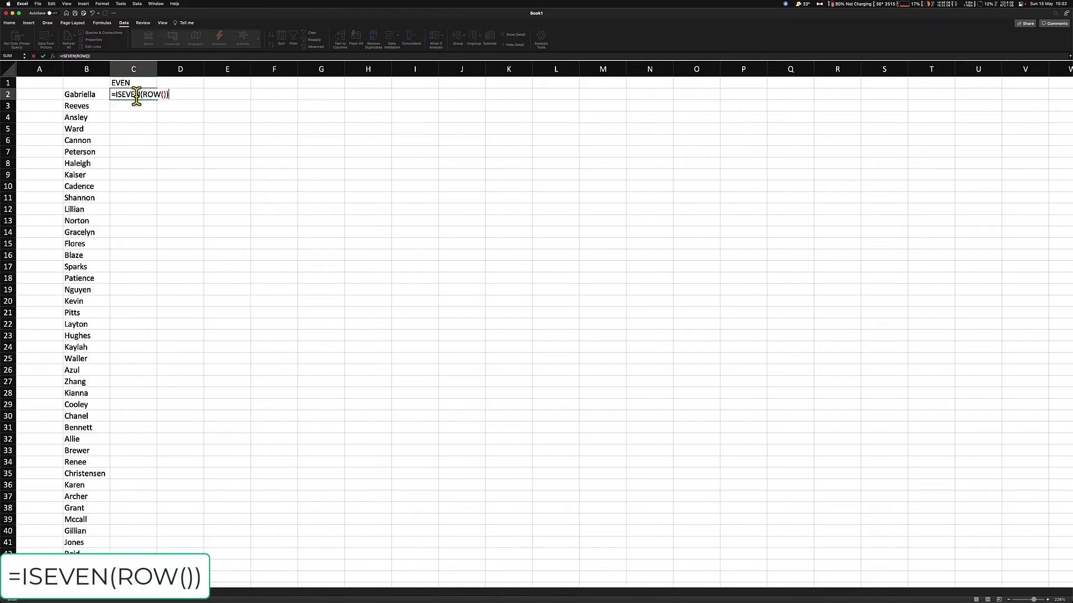
key("Return")
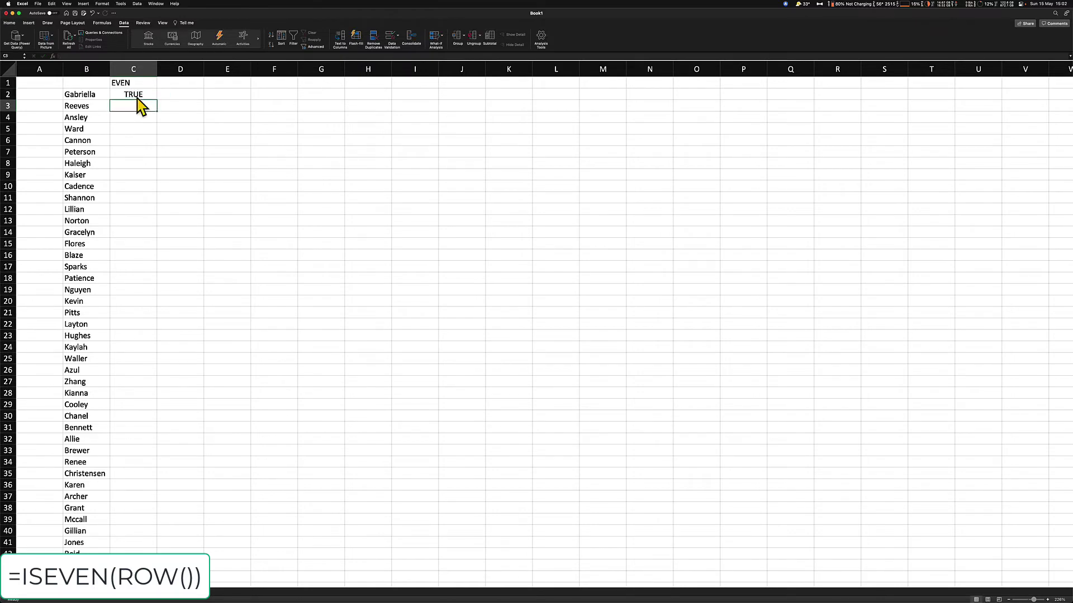
left_click(136, 96)
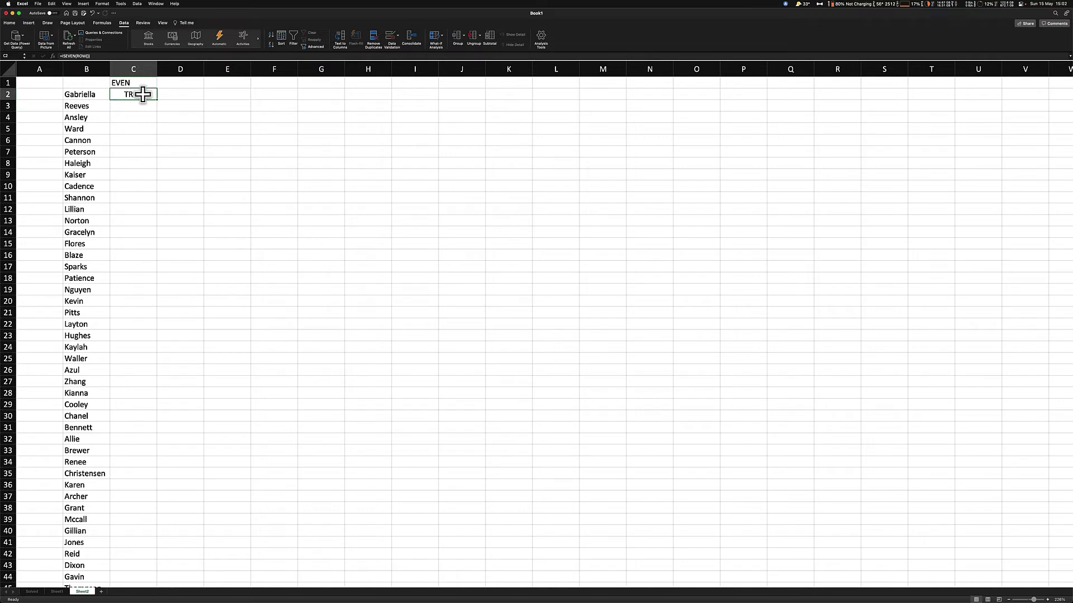
Drag C2's ISEVEN formula down to C77, alternating TRUE and FALSE beside the names
left_click(10, 96)
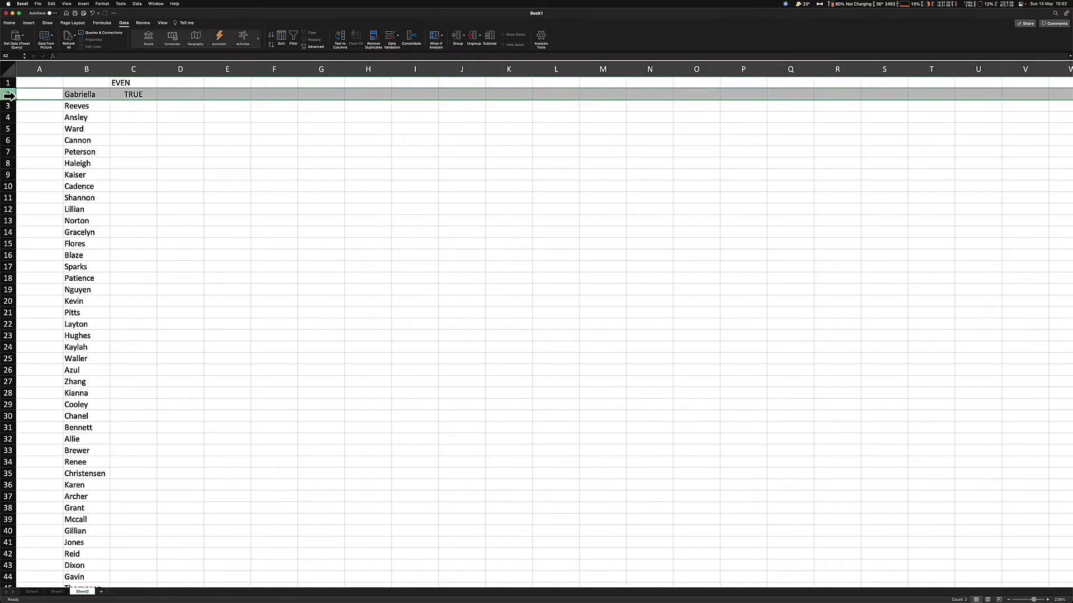
left_click(139, 93)
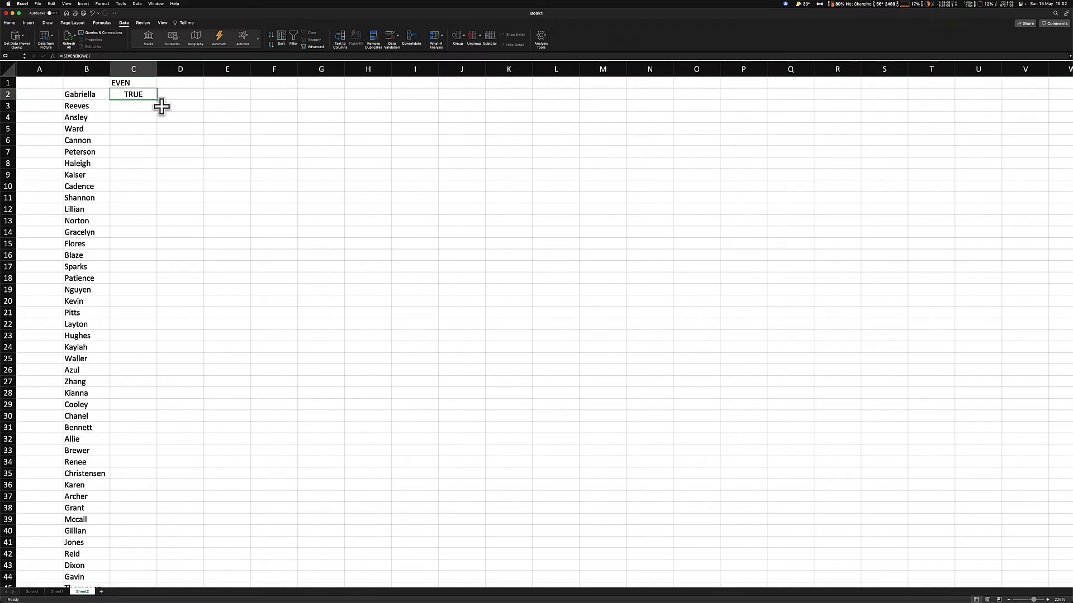
left_click_drag(156, 99, 153, 567)
scroll(152, 553, "down", 5)
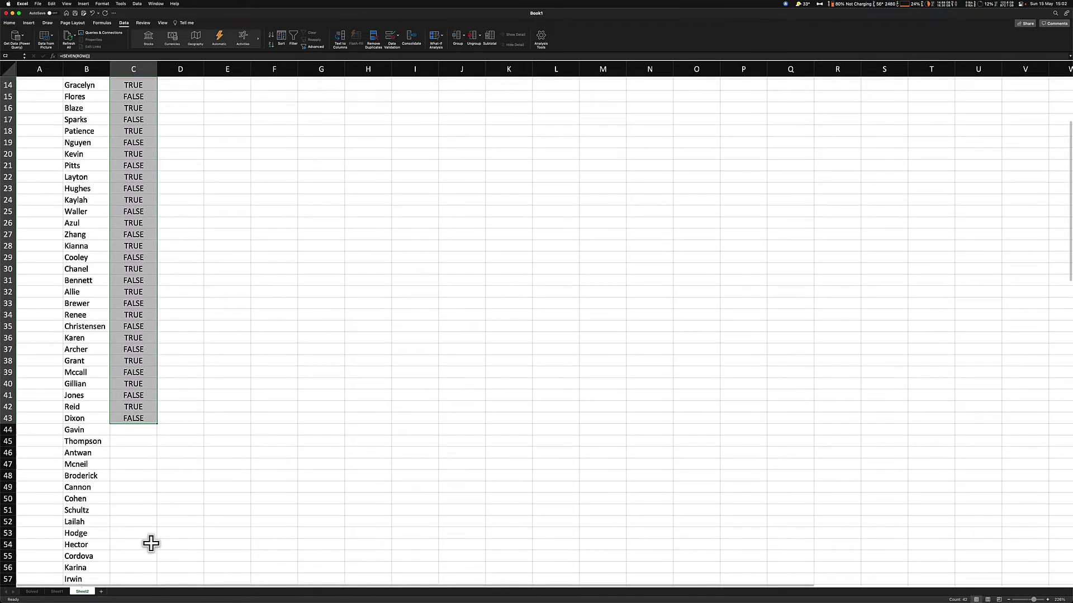
scroll(151, 541, "down", 7)
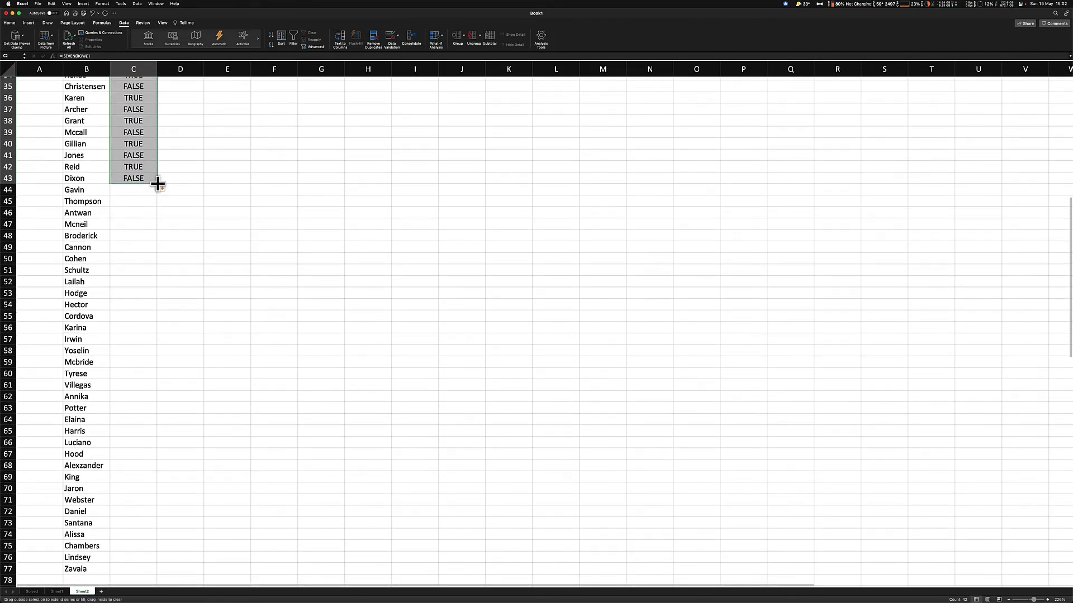
left_click_drag(157, 184, 146, 569)
scroll(151, 347, "up", 12)
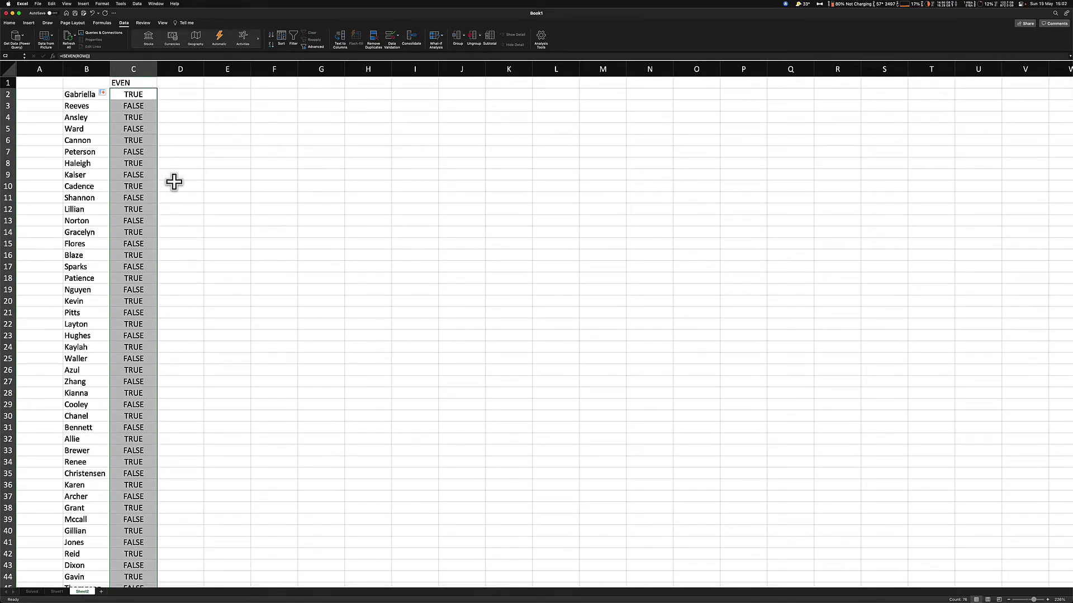
Filter the EVEN column by unticking FALSE so only TRUE first-name rows show
left_click(143, 174)
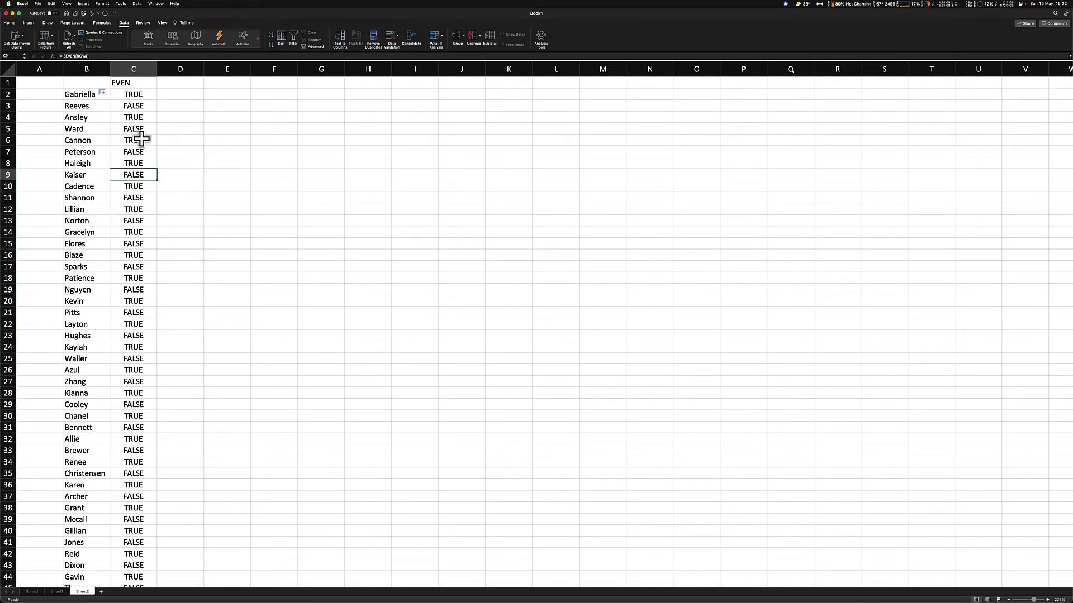
left_click(137, 83)
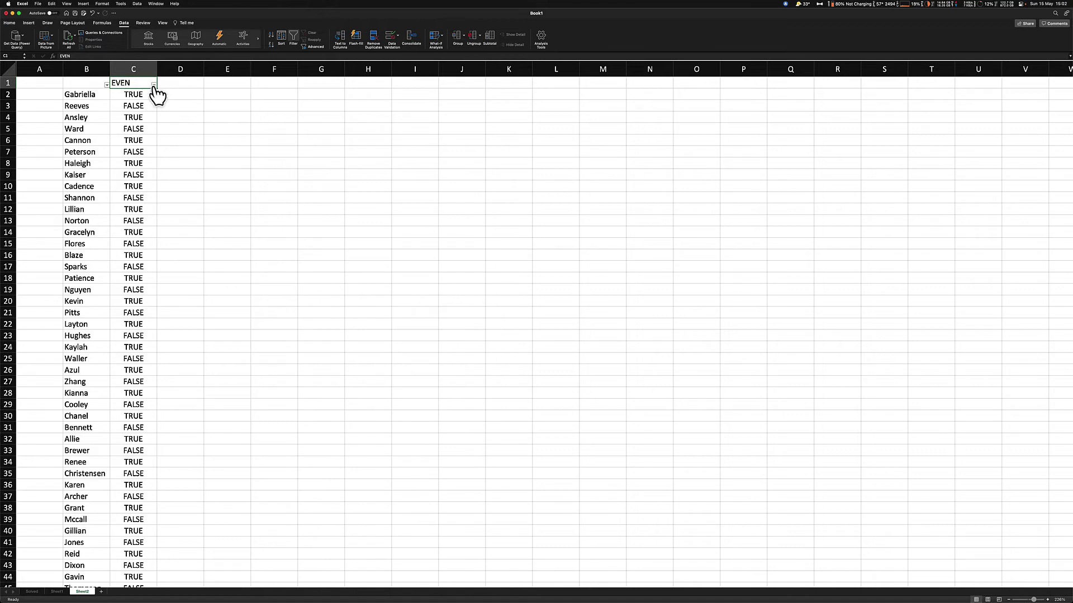
left_click(154, 85)
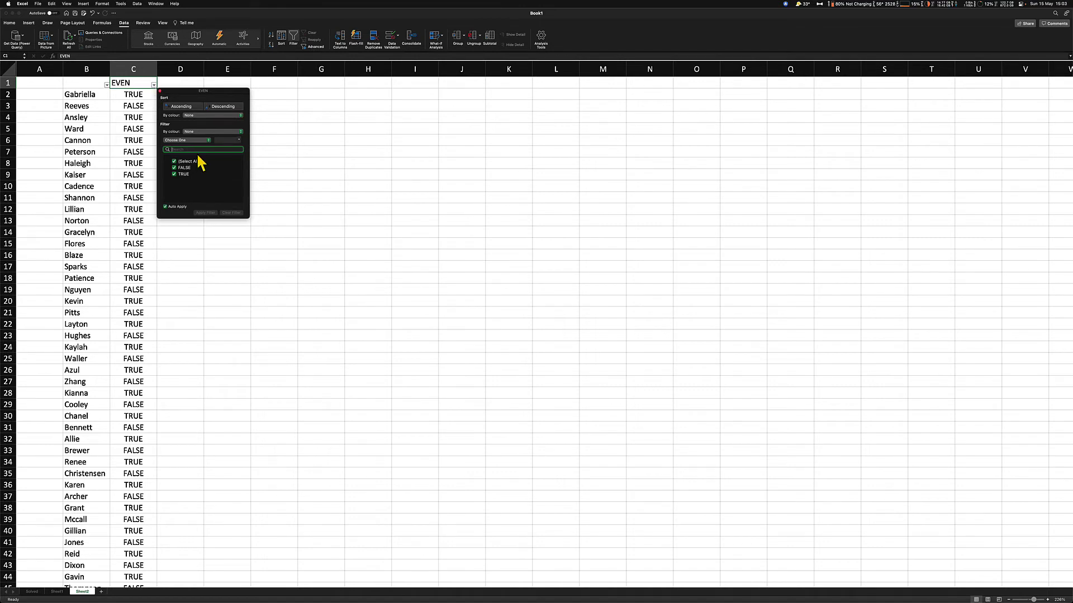
left_click(174, 168)
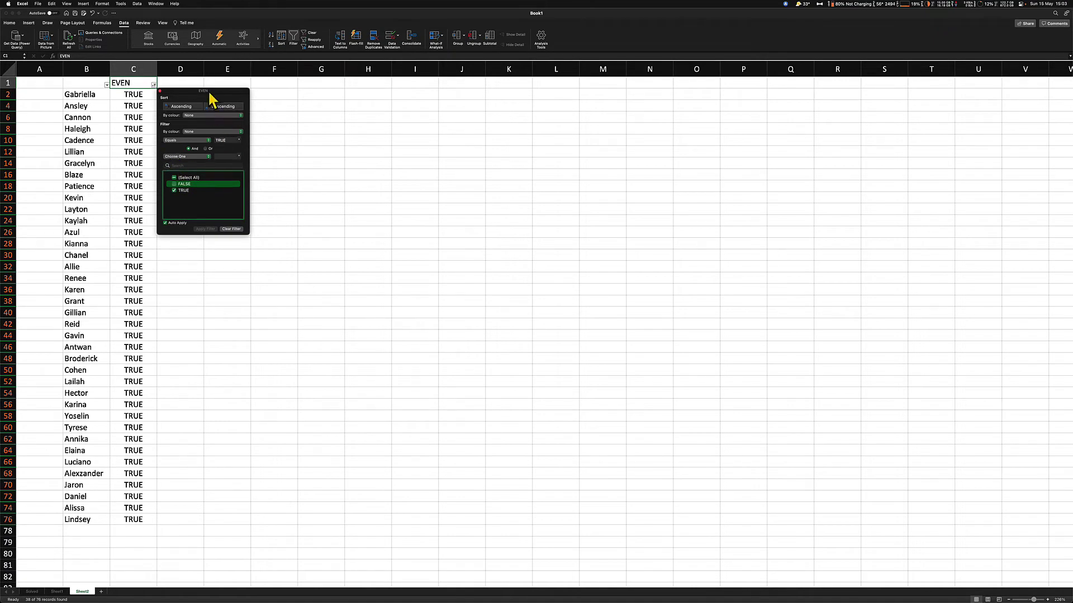
left_click_drag(208, 92, 843, 127)
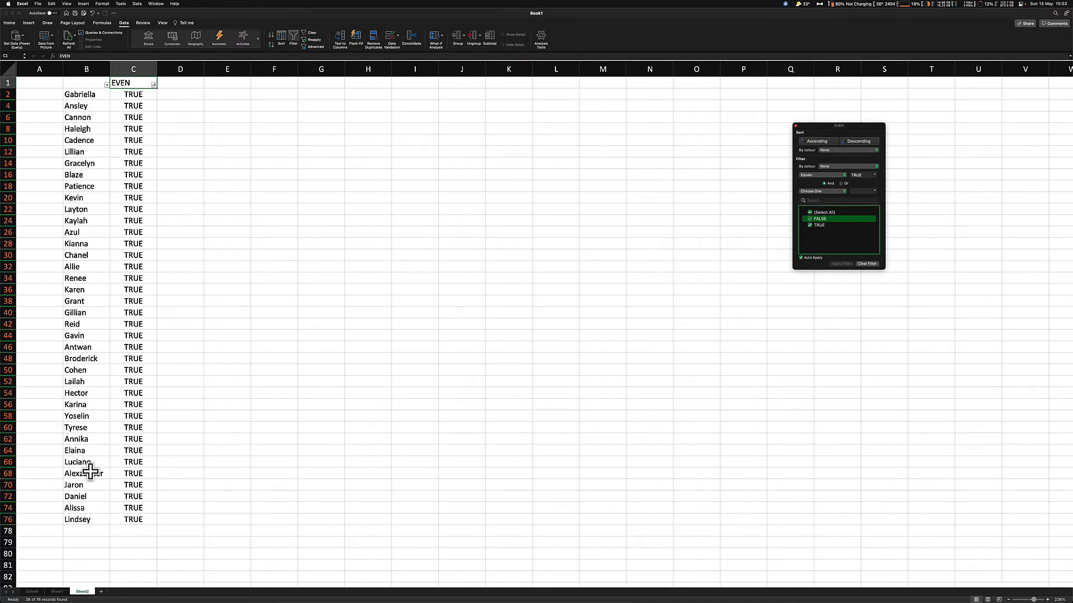
Select and copy the visible first names in column B, Gabriella through Lindsey
left_click(81, 94)
left_click(83, 94)
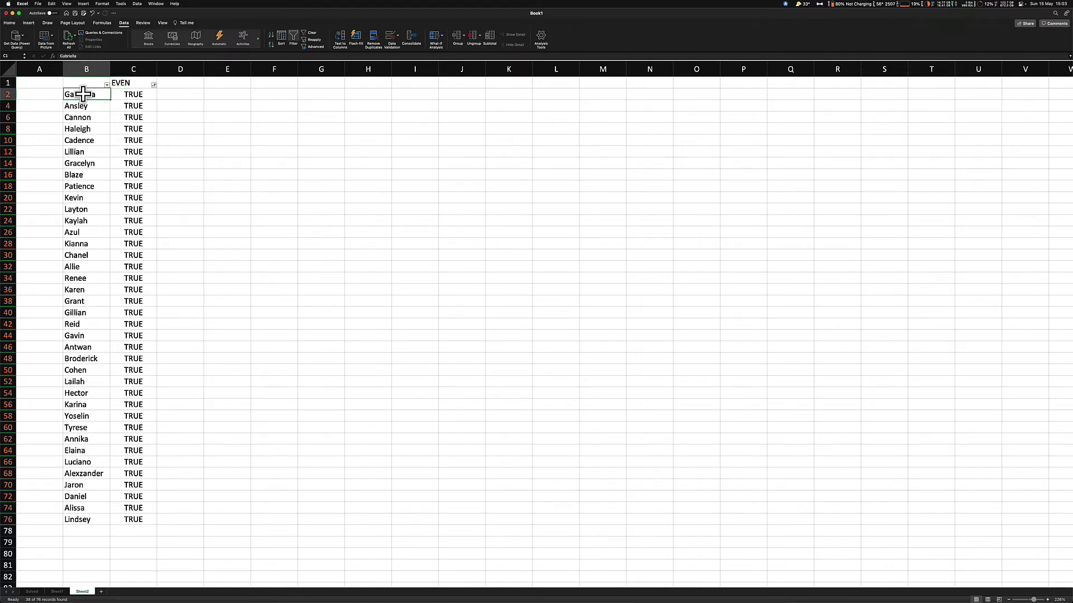
left_click(79, 520, "shift")
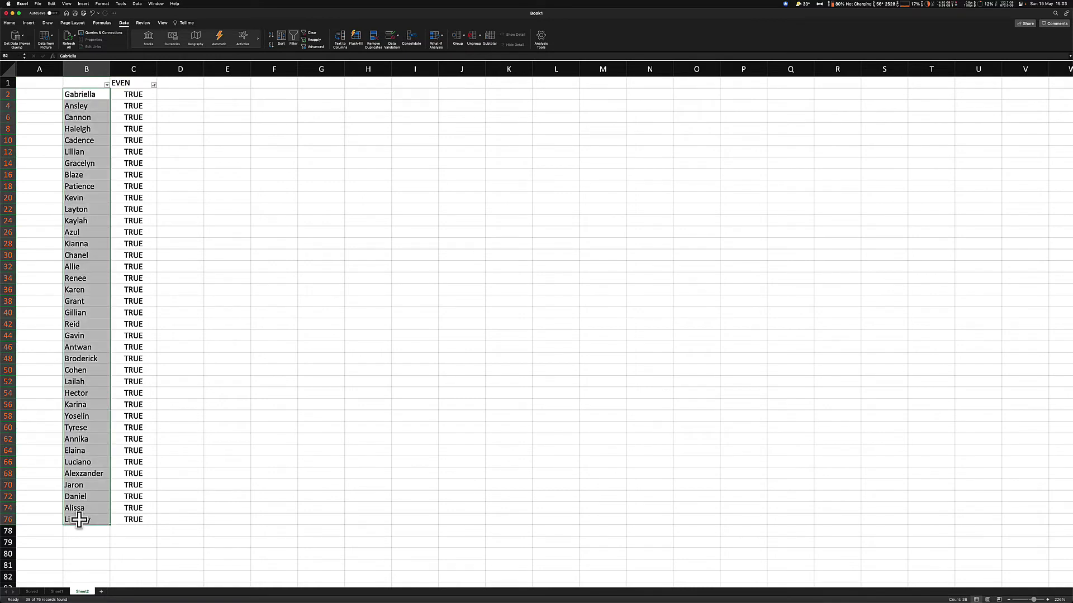
right_click(79, 142)
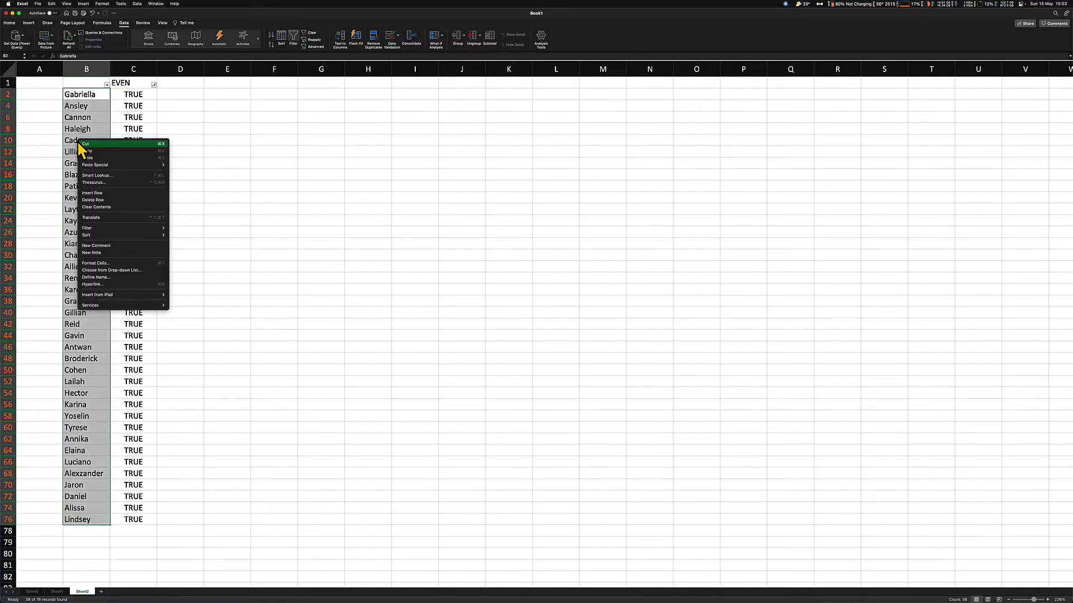
left_click(88, 151)
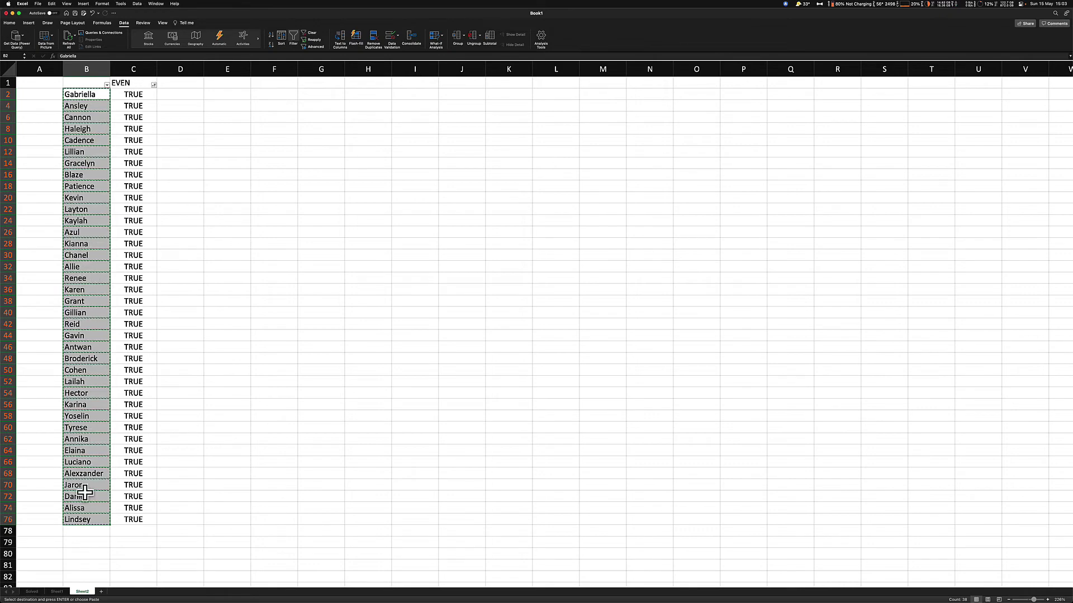
Paste the first names into column G starting at G79 and scroll to check them
scroll(84, 494, "down", 5)
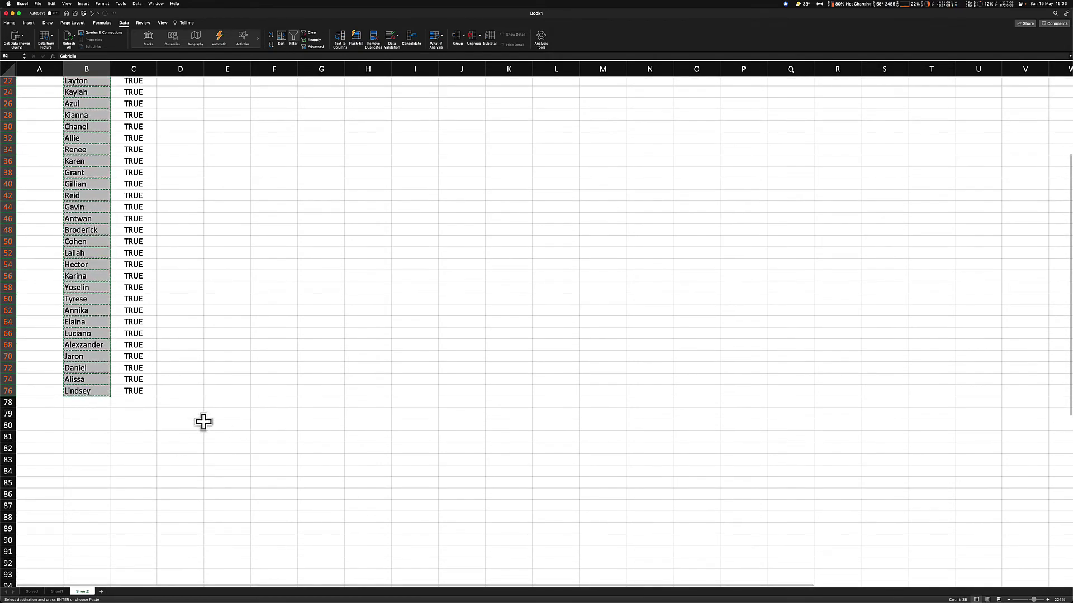
left_click(190, 415)
right_click(190, 415)
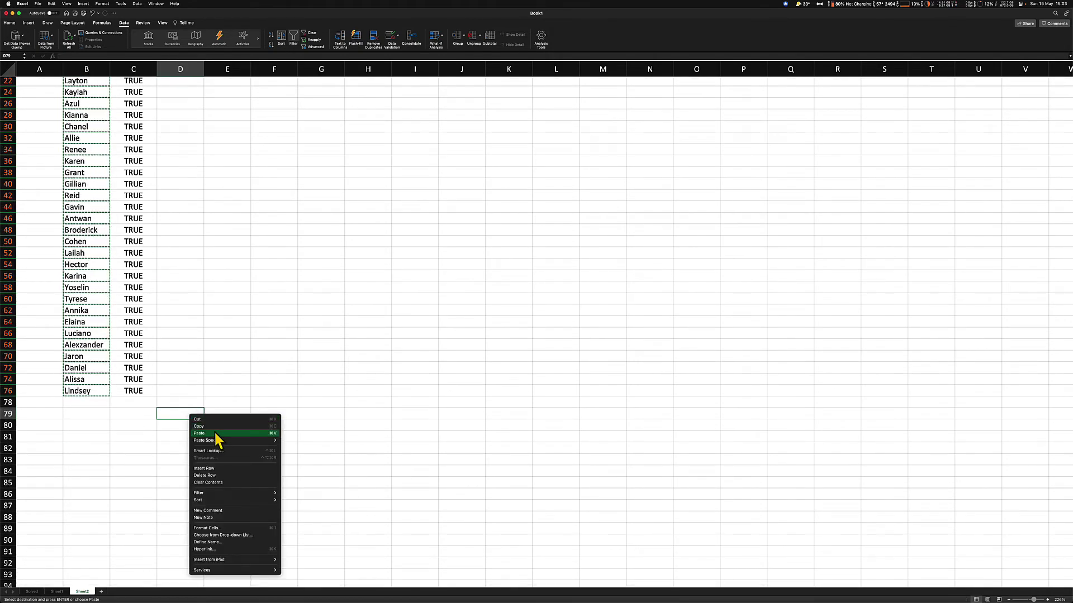
left_click(320, 415)
right_click(321, 416)
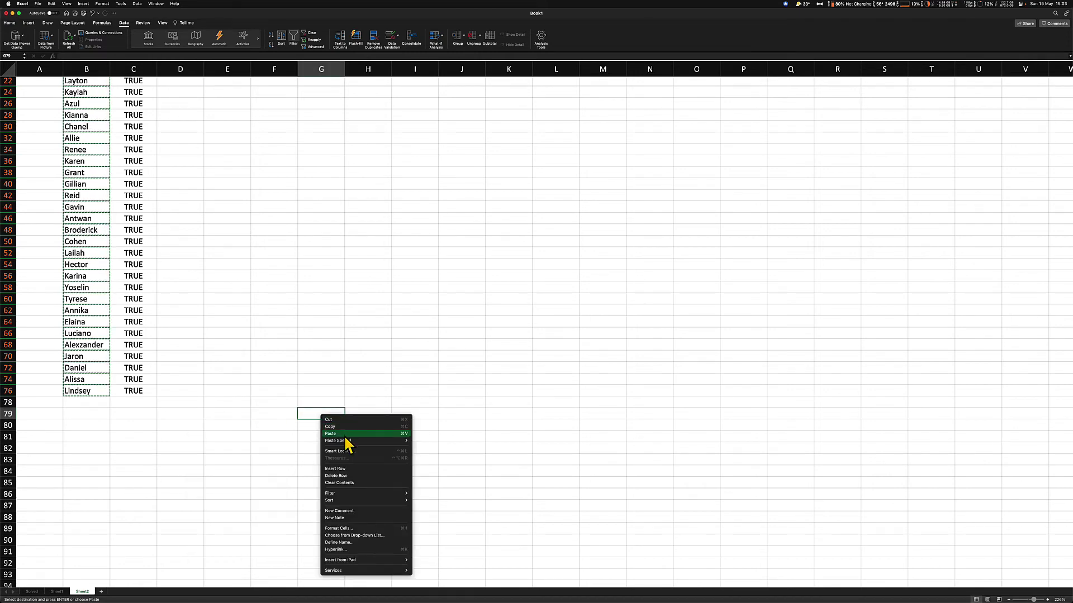
left_click(345, 433)
scroll(284, 422, "up", 5)
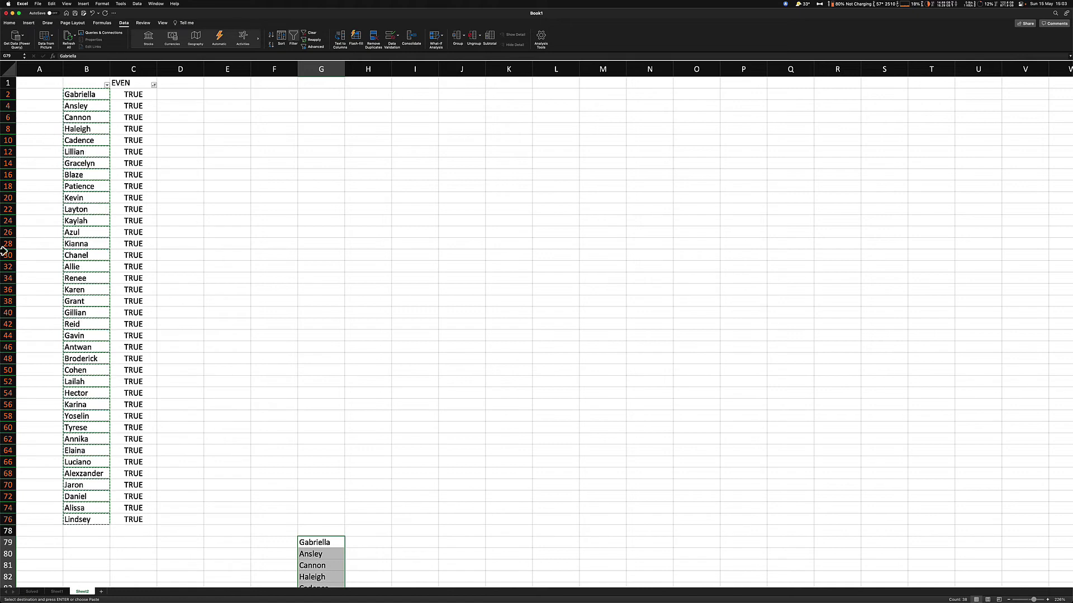
scroll(429, 453, "down", 4)
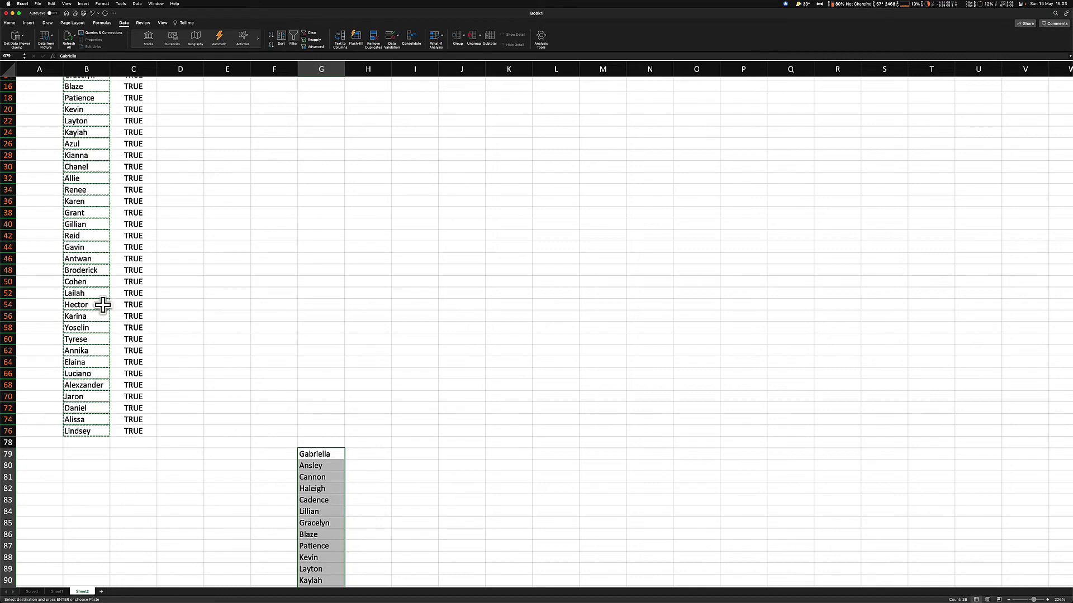
scroll(79, 146, "up", 4)
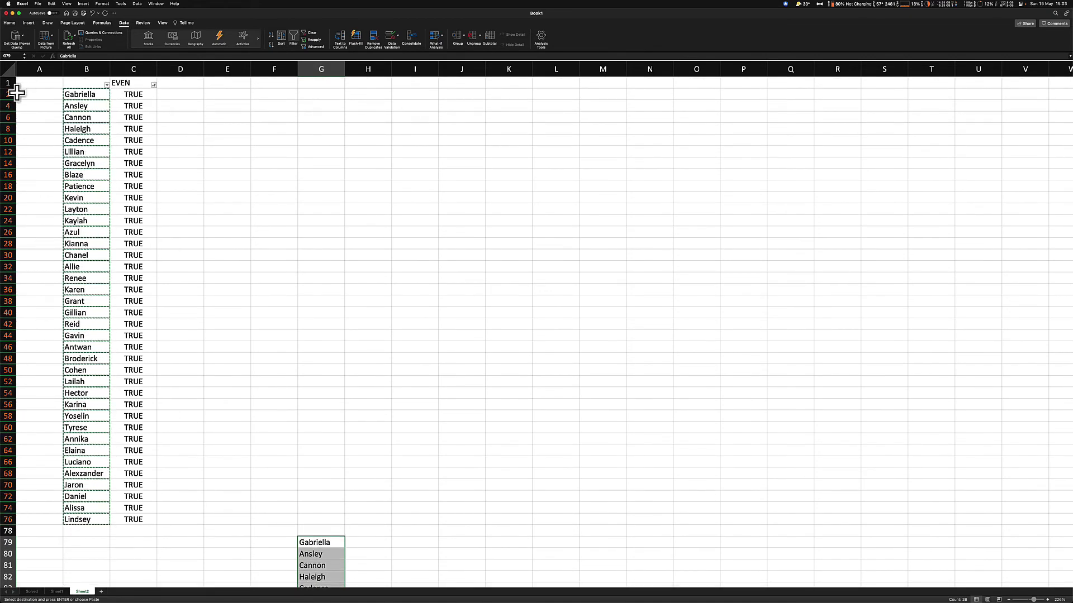
scroll(413, 541, "down", 4)
Change the EVEN filter to show only FALSE rows, the surnames
scroll(151, 380, "up", 4)
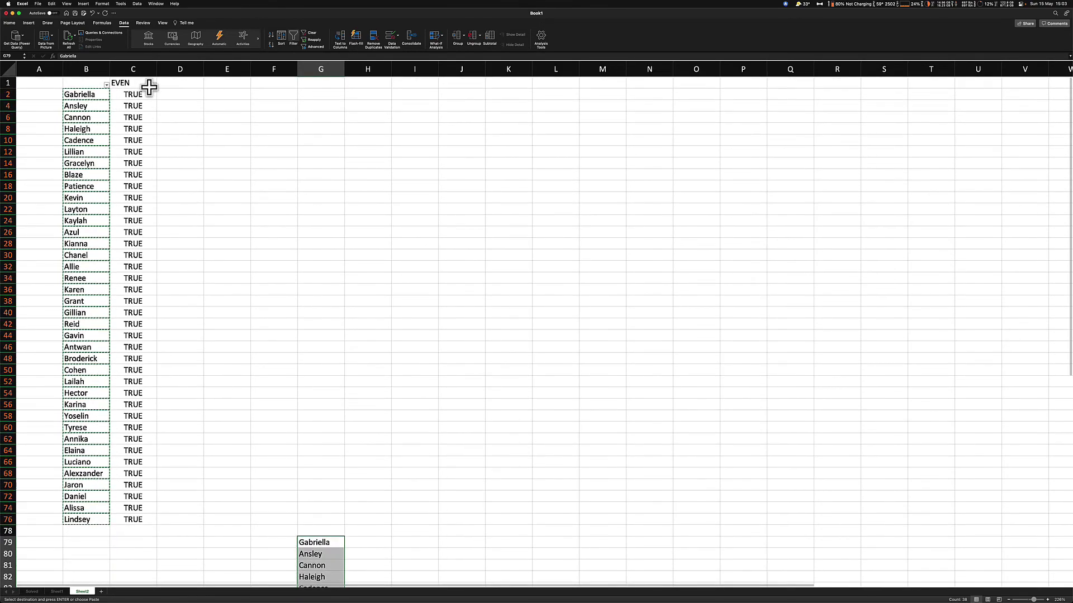
left_click(154, 85)
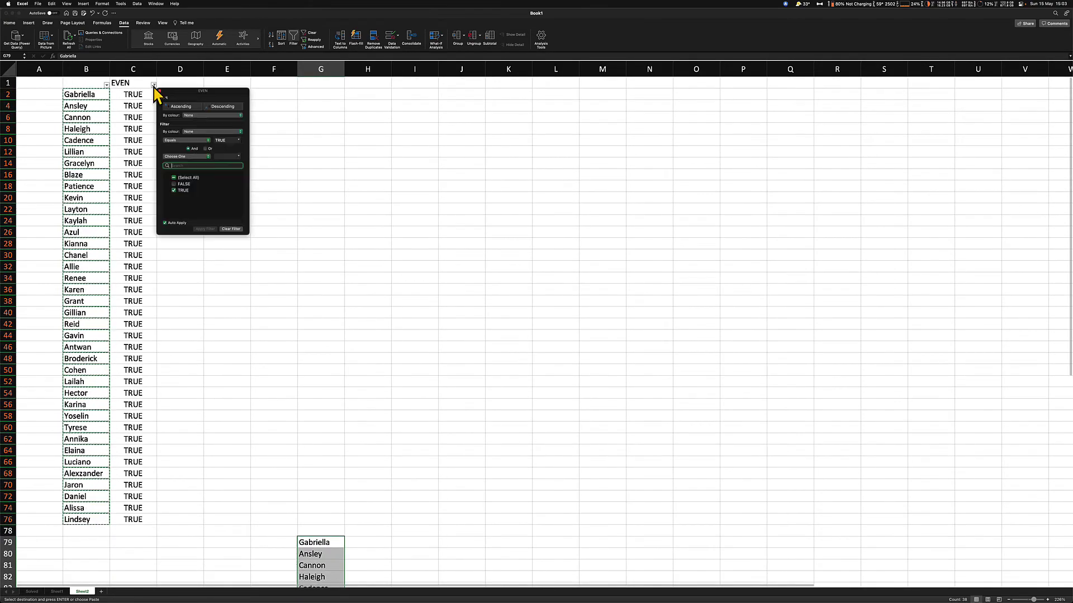
left_click(174, 191)
left_click(174, 190)
left_click(173, 184)
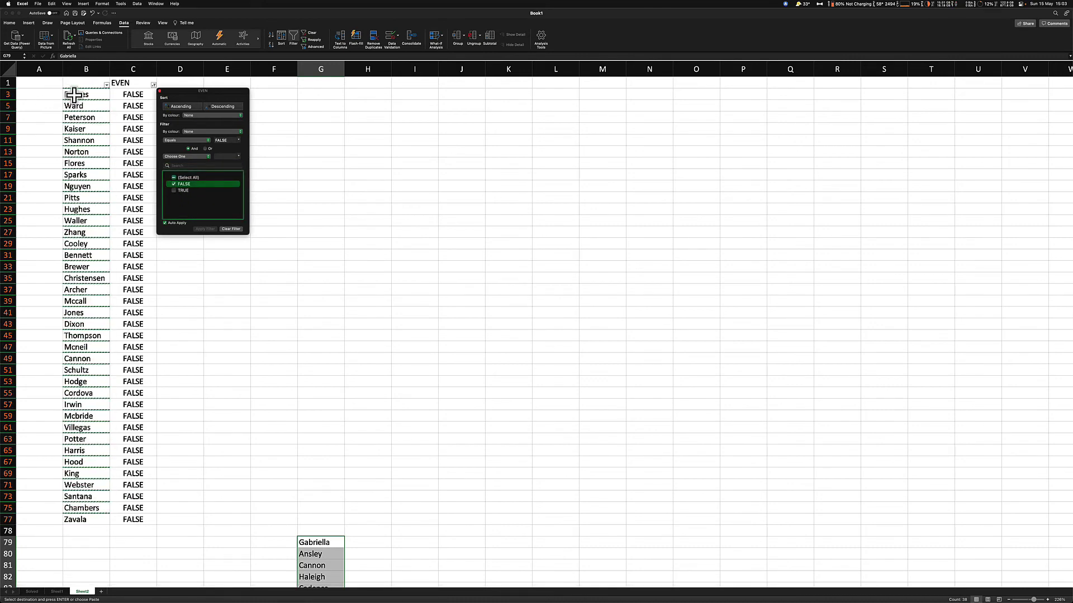
left_click(94, 96)
Copy the surnames Reeves through Zavala and paste them into column H from H79
left_click_drag(90, 95, 92, 520)
right_click(83, 280)
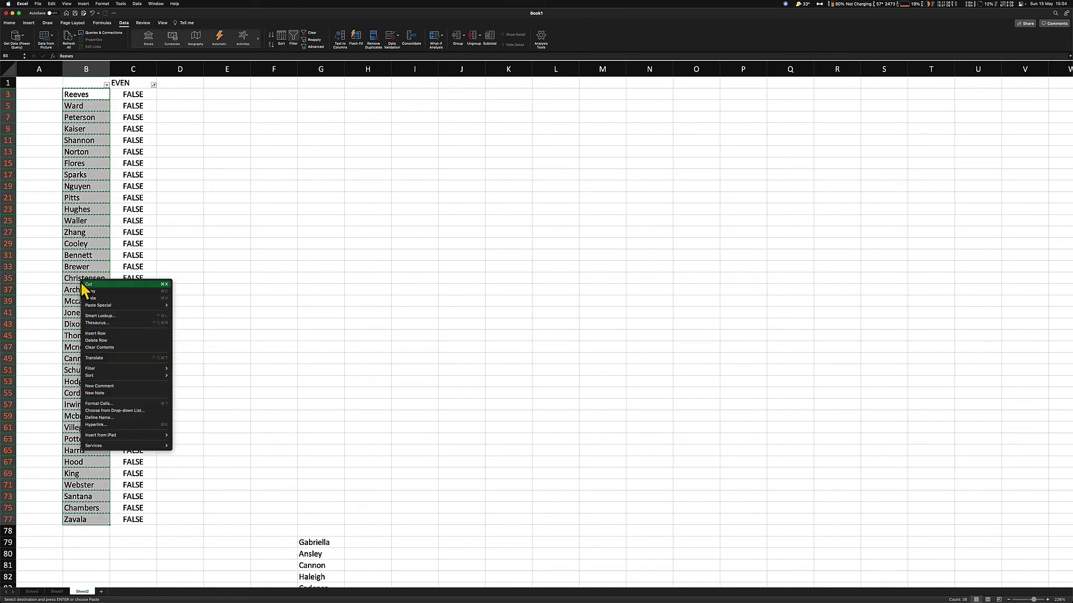
left_click(100, 291)
scroll(337, 472, "down", 5)
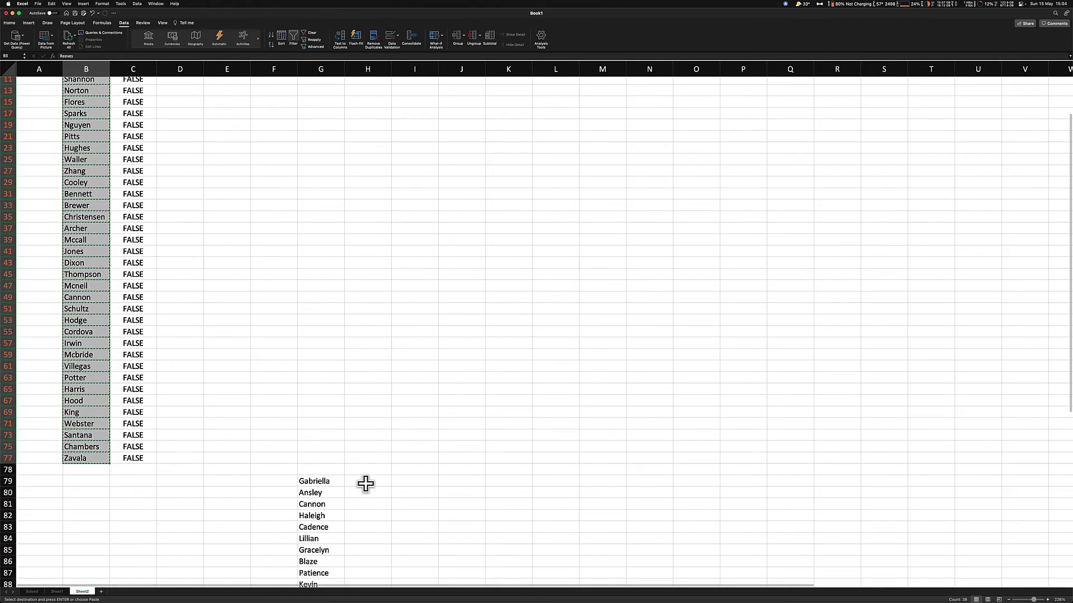
left_click(363, 482)
scroll(363, 481, "down", 5)
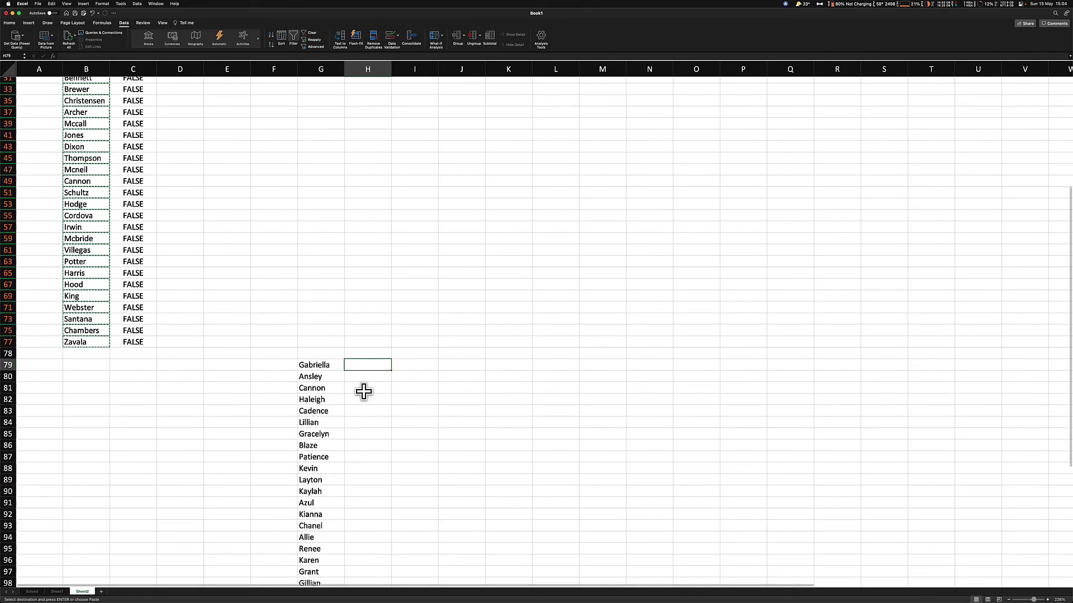
right_click(362, 364)
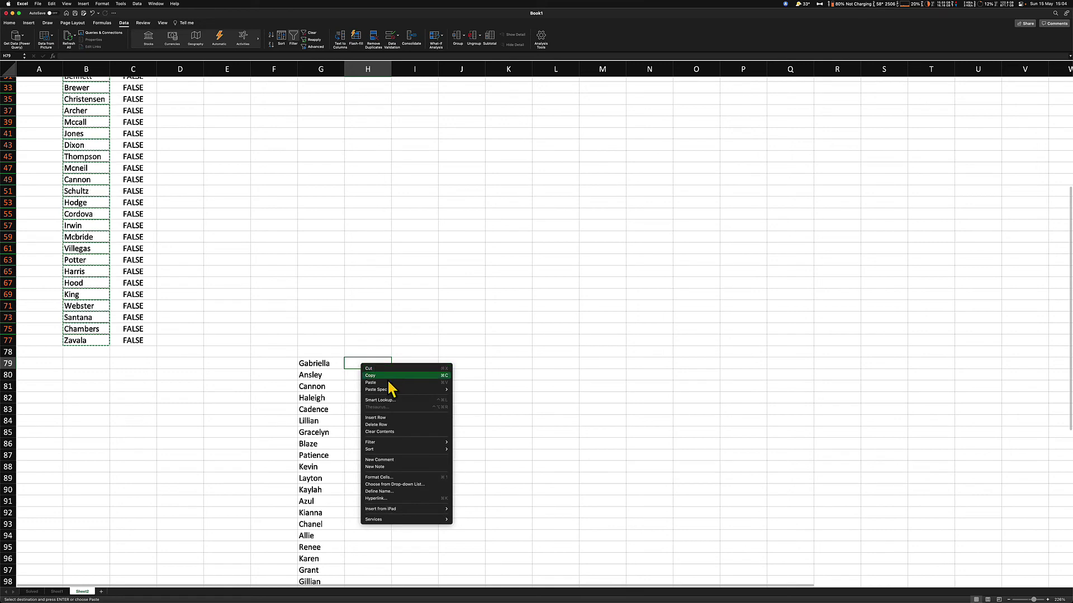
left_click(387, 384)
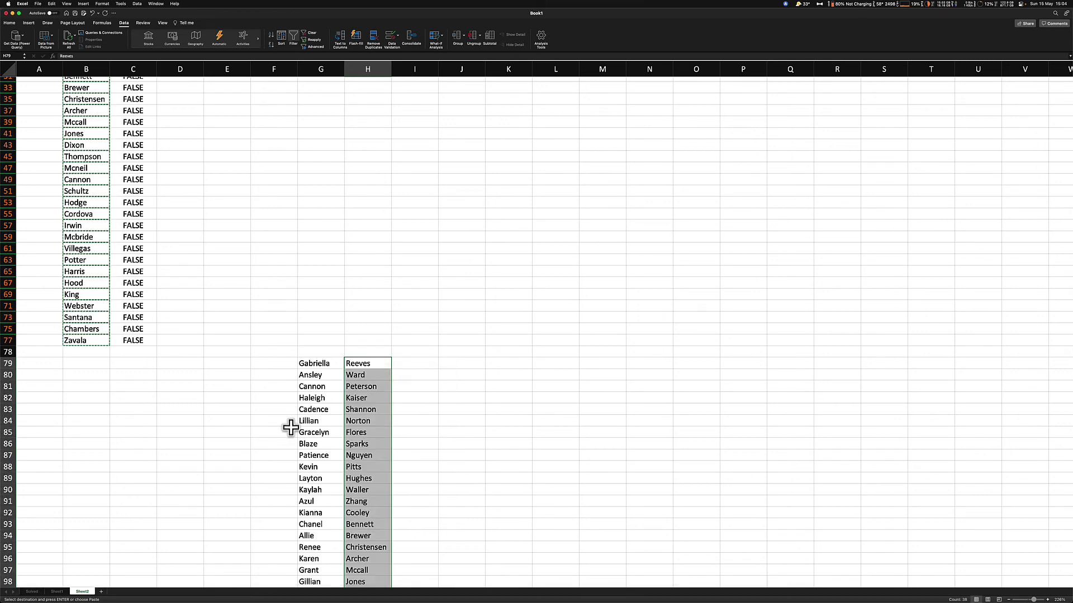
Select columns G and H to review the paired first names and surnames
scroll(287, 426, "down", 3)
scroll(288, 428, "down", 3)
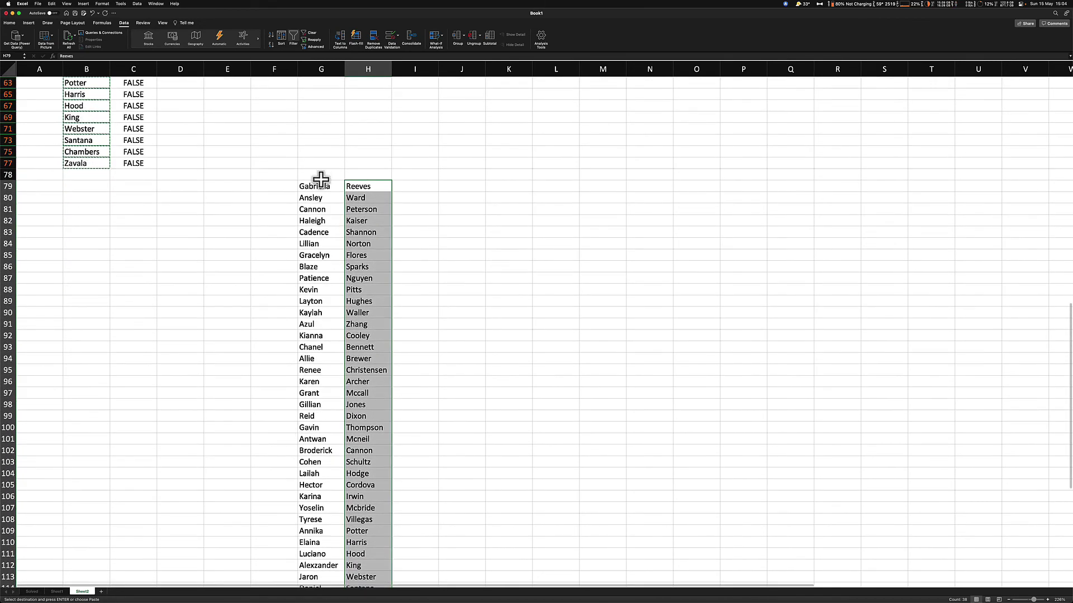
left_click(319, 69)
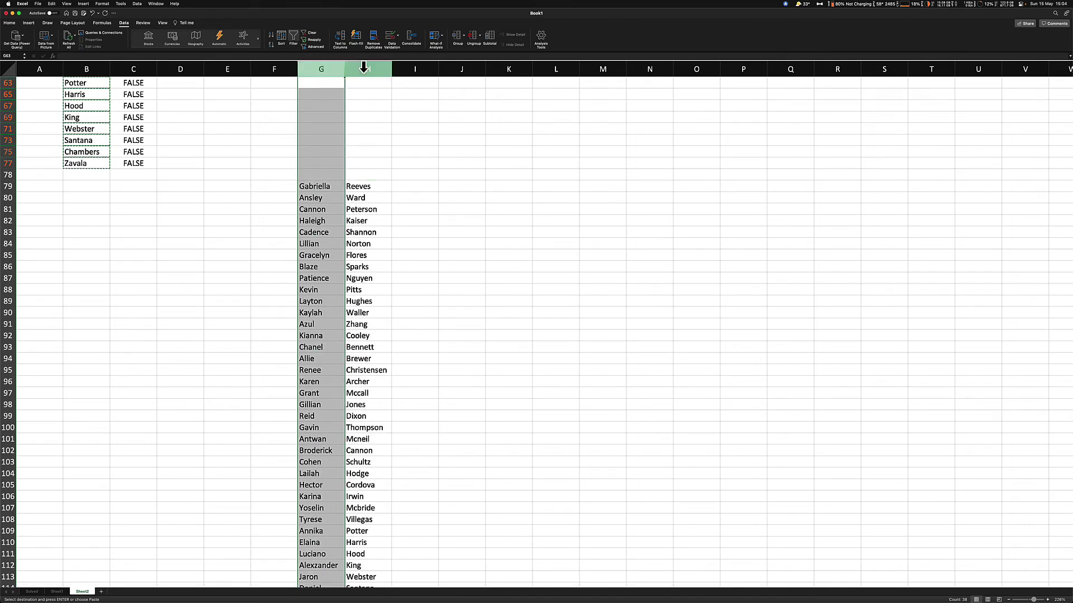
left_click(363, 68)
scroll(318, 255, "down", 1)
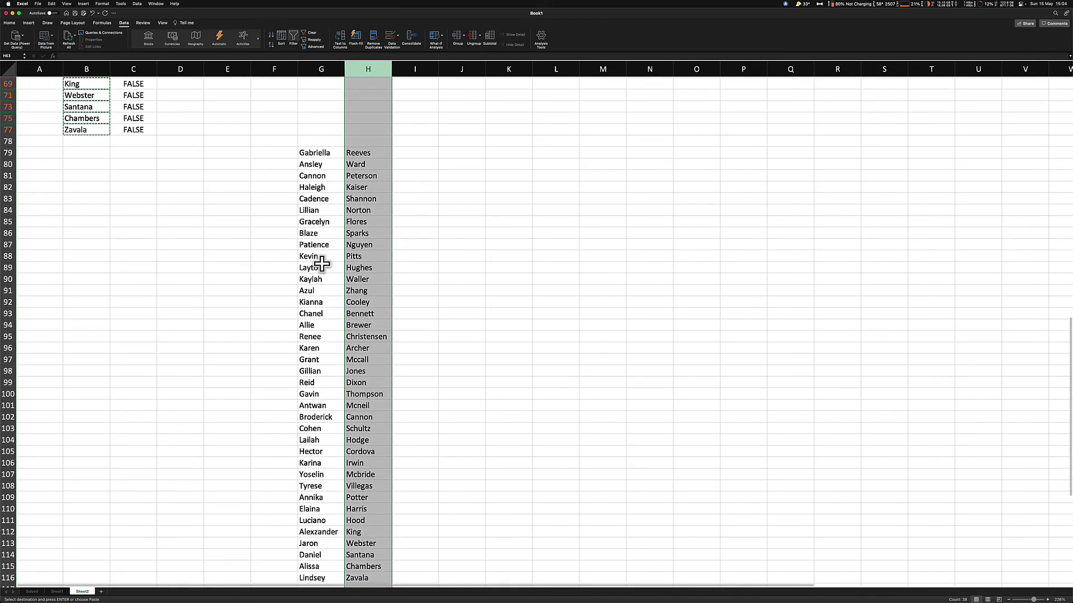
key("super+Tab")
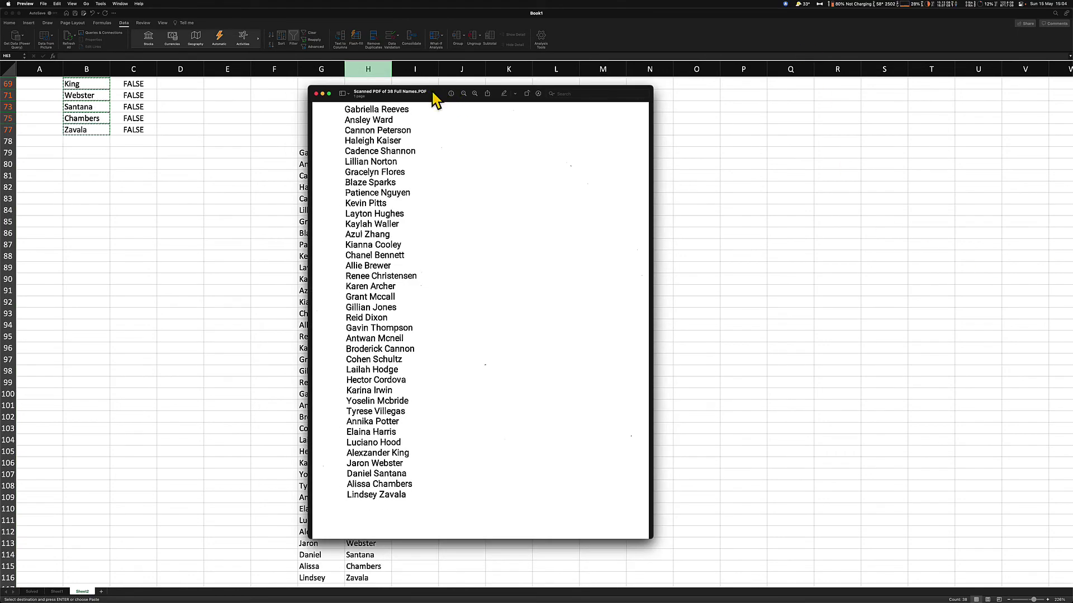
left_click_drag(433, 95, 506, 146)
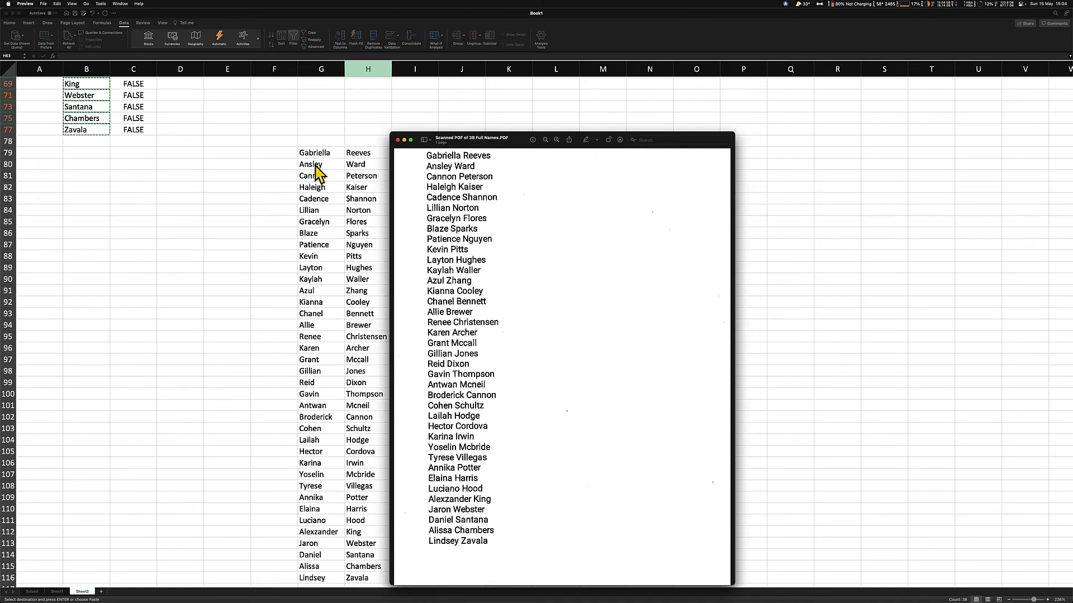
scroll(334, 545, "down", 2)
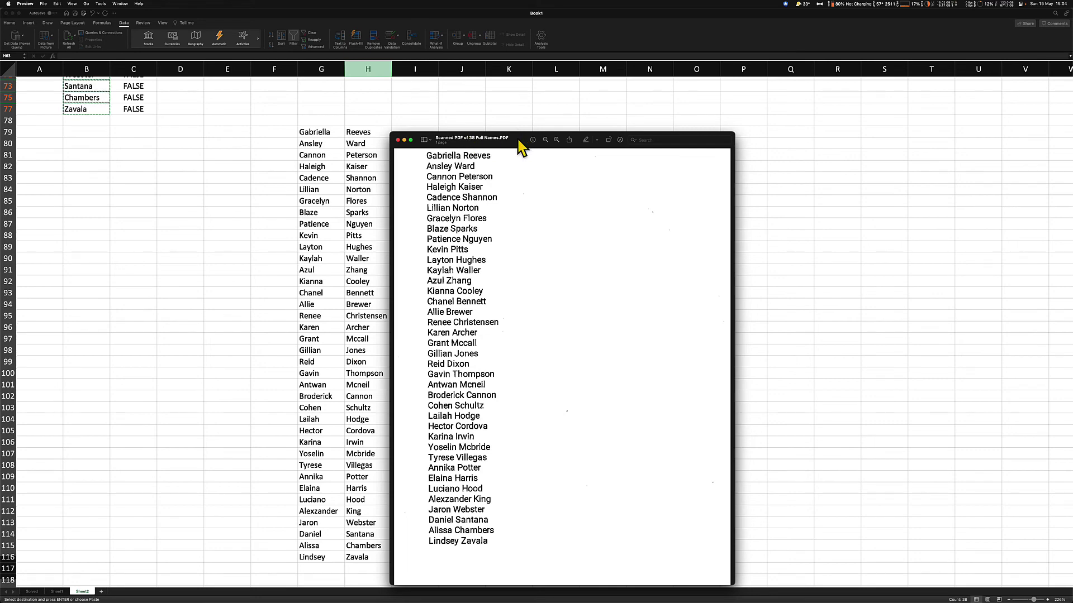
left_click_drag(518, 140, 636, 124)
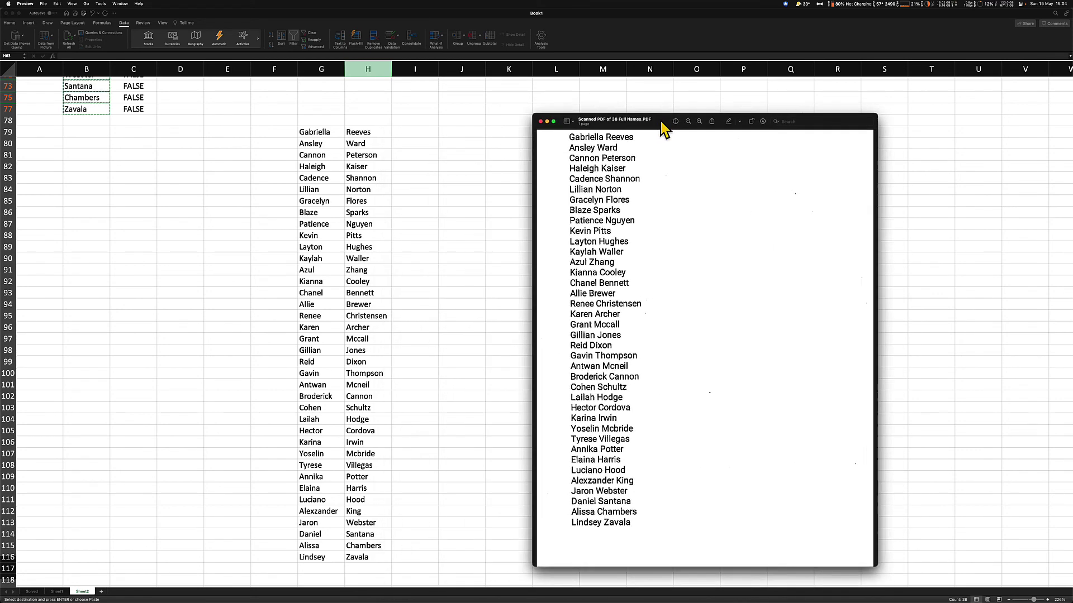
key("super+w")
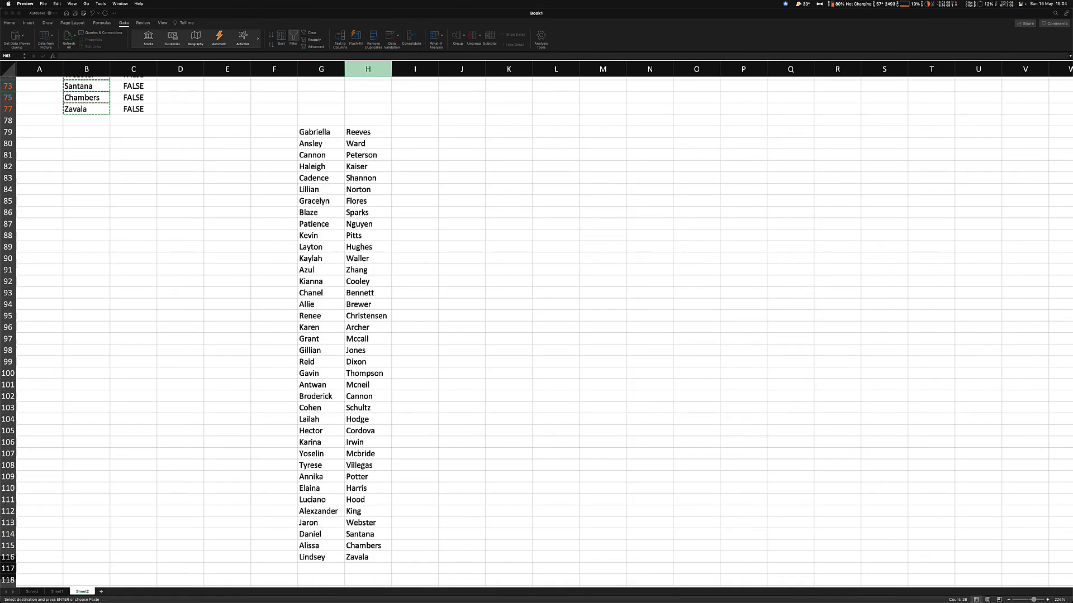
Select I79 and widen column I to fit full names
left_click(411, 137)
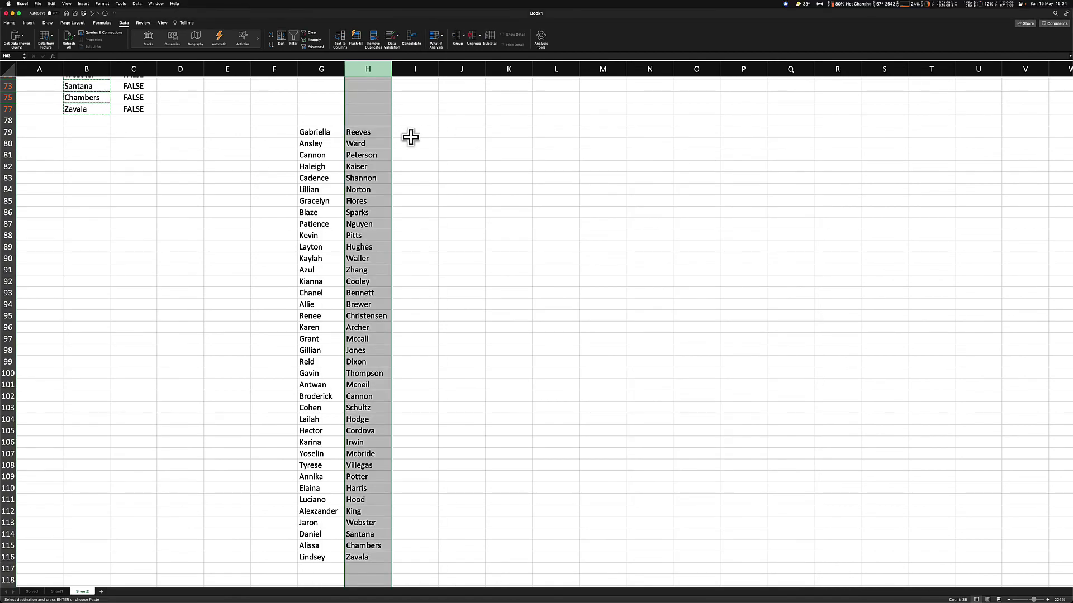
left_click(411, 134)
scroll(430, 150, "up", 5)
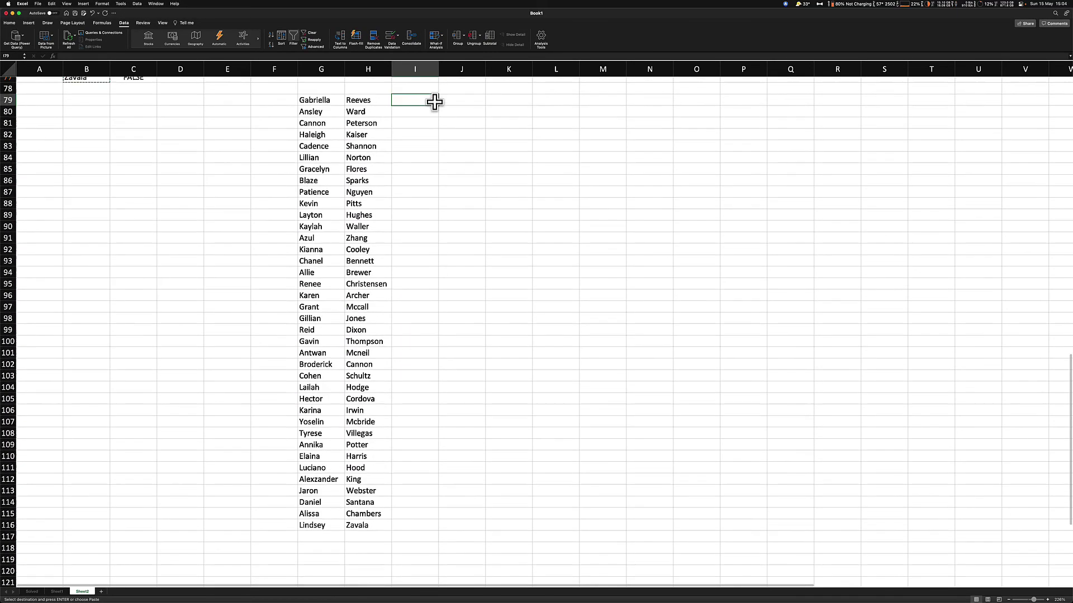
scroll(430, 98, "down", 1)
left_click_drag(438, 71, 502, 71)
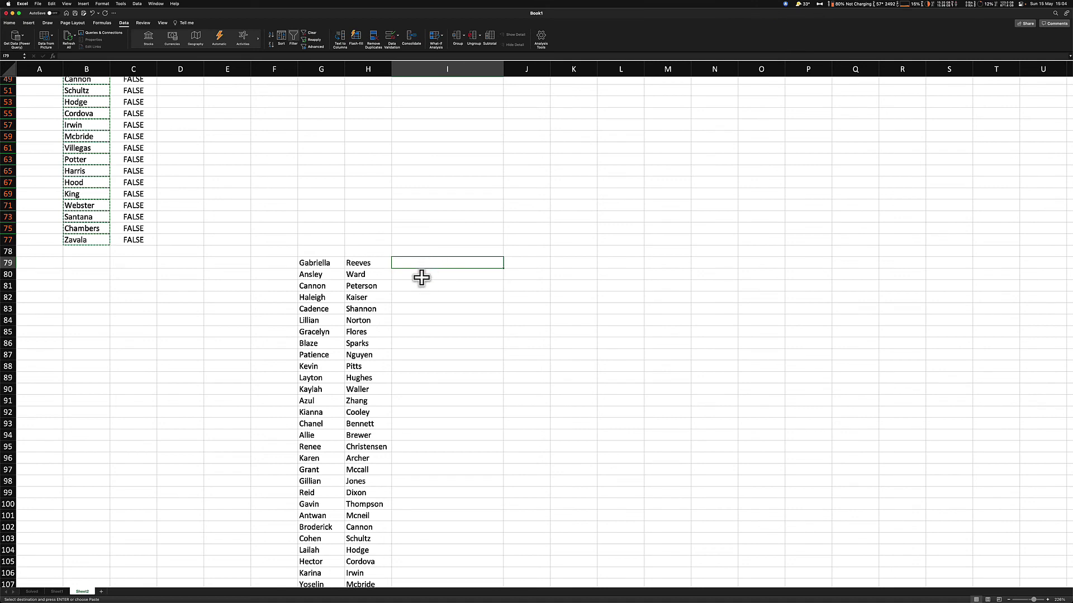
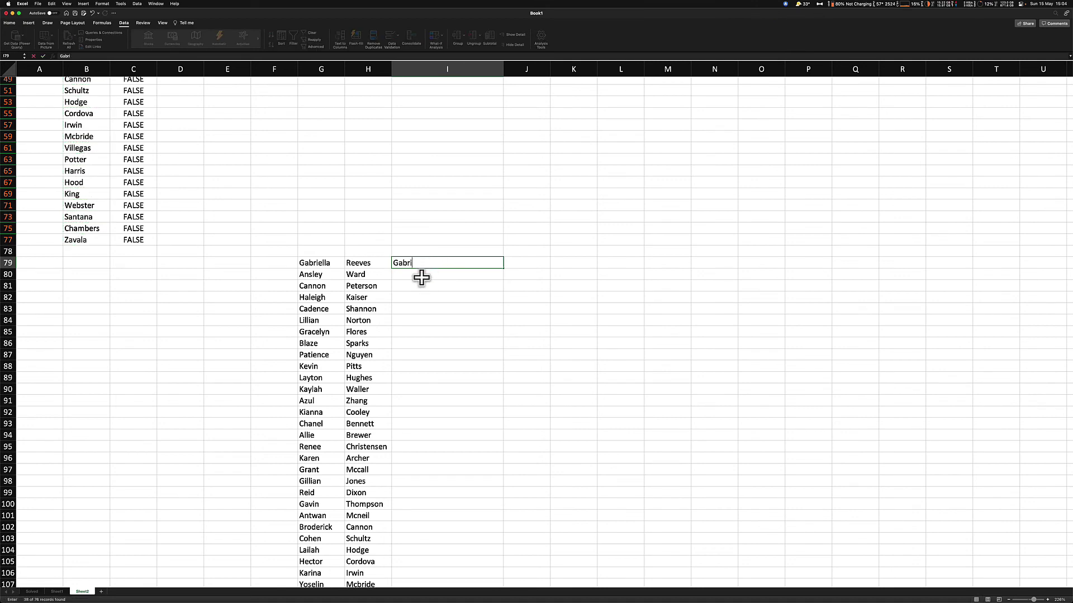
key("Return")
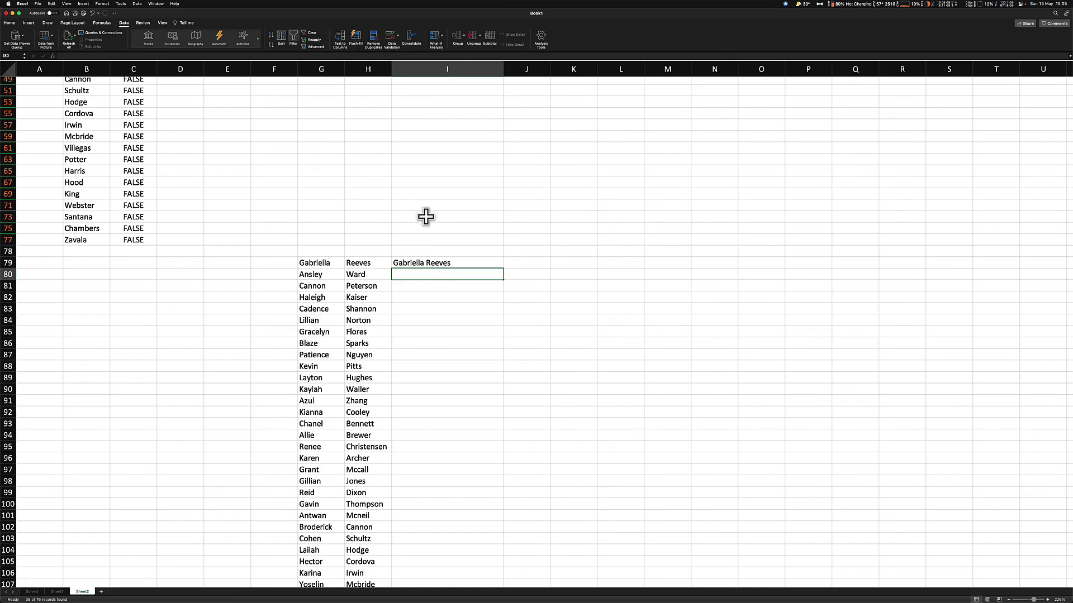
key("super+e")
scroll(438, 366, "down", 10)
scroll(440, 373, "up", 5)
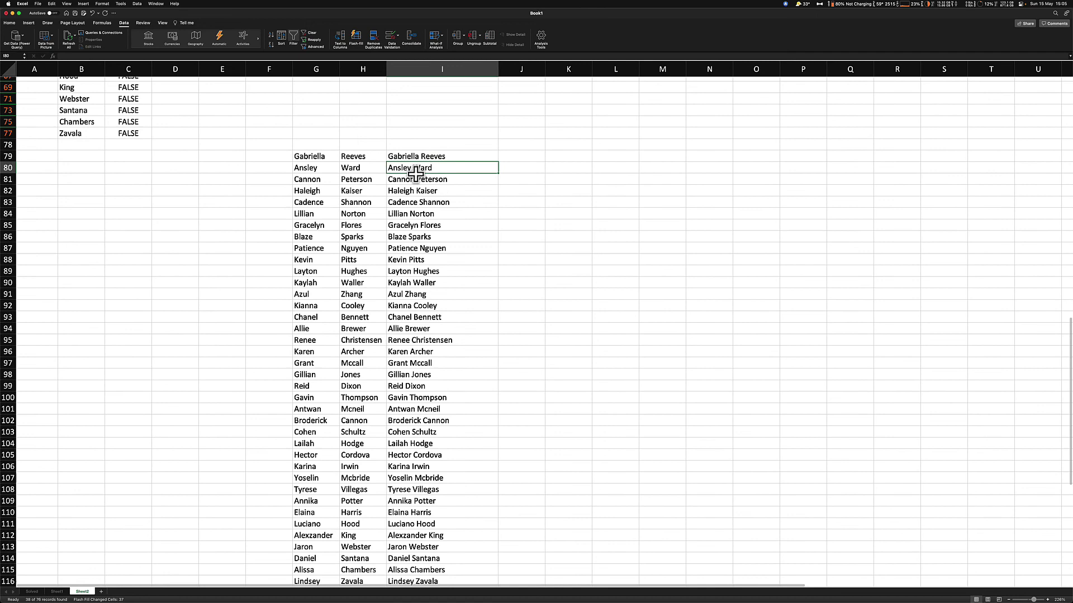
Label row 78 with headings 'First Name', 'Surname' and 'Full Names' (I78)
left_click(417, 152)
type("Full Names")
key("Left")
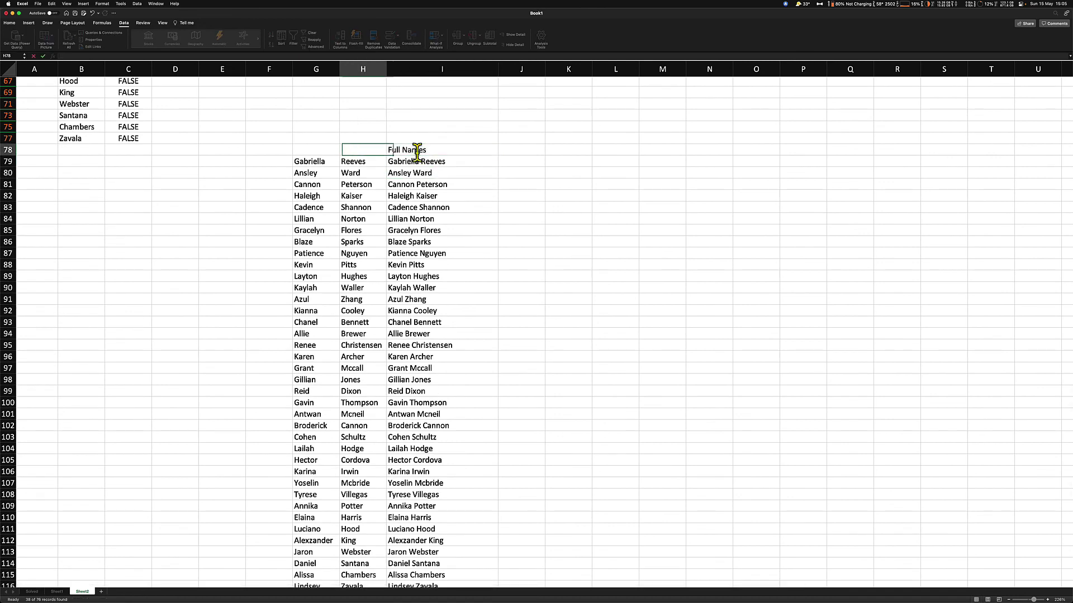
type("Surnae")
key("BackSpace")
key("Left")
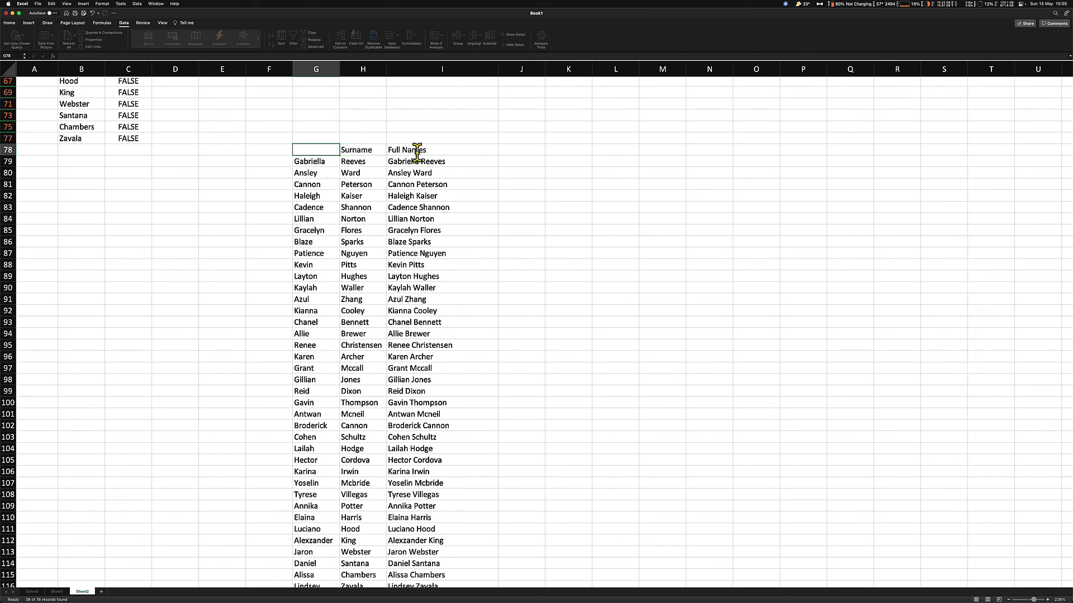
type("First Name")
key("super+Tab")
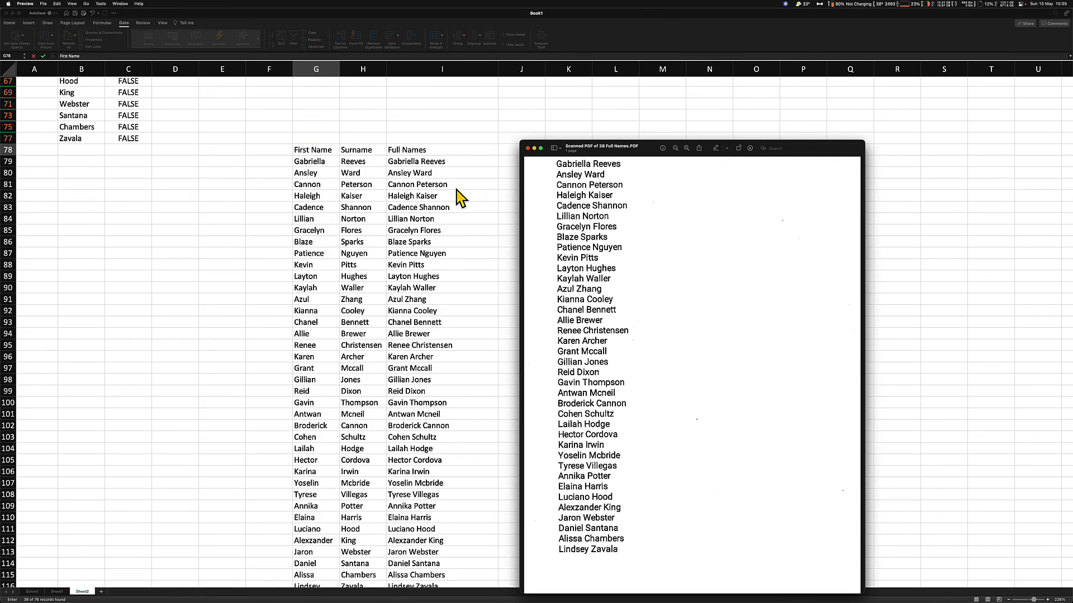
Position the Preview window of 38 scanned names beside Excel's name columns for comparison
scroll(330, 174, "down", 3)
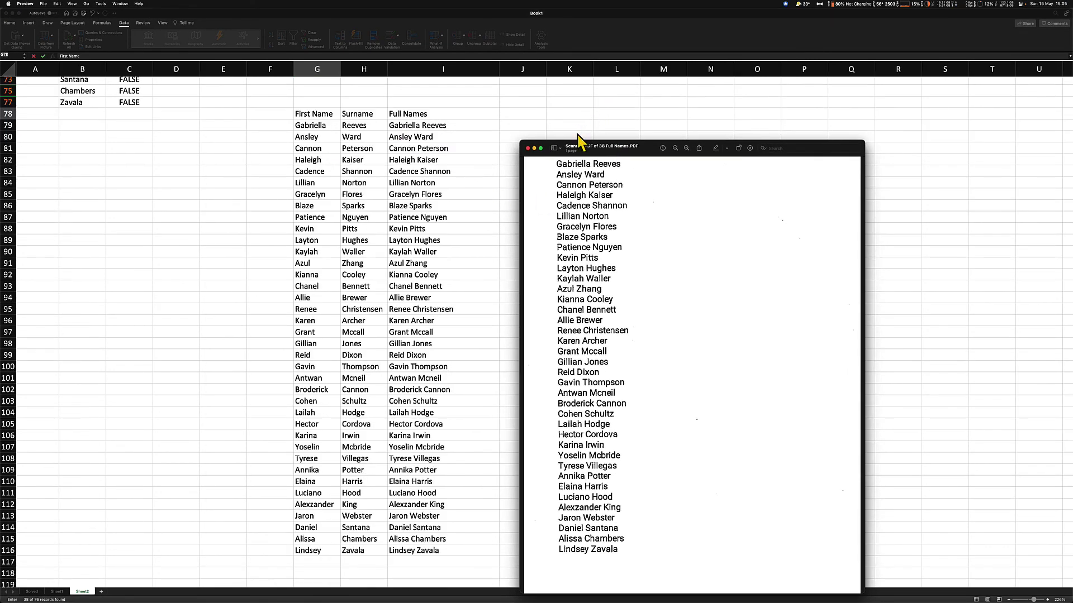
left_click_drag(574, 150, 543, 114)
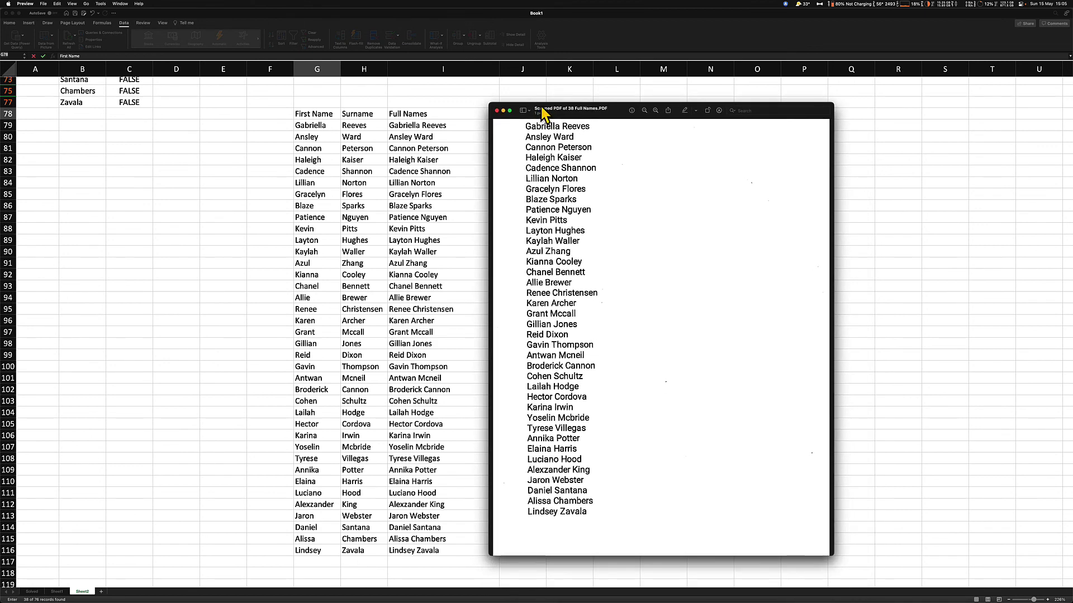